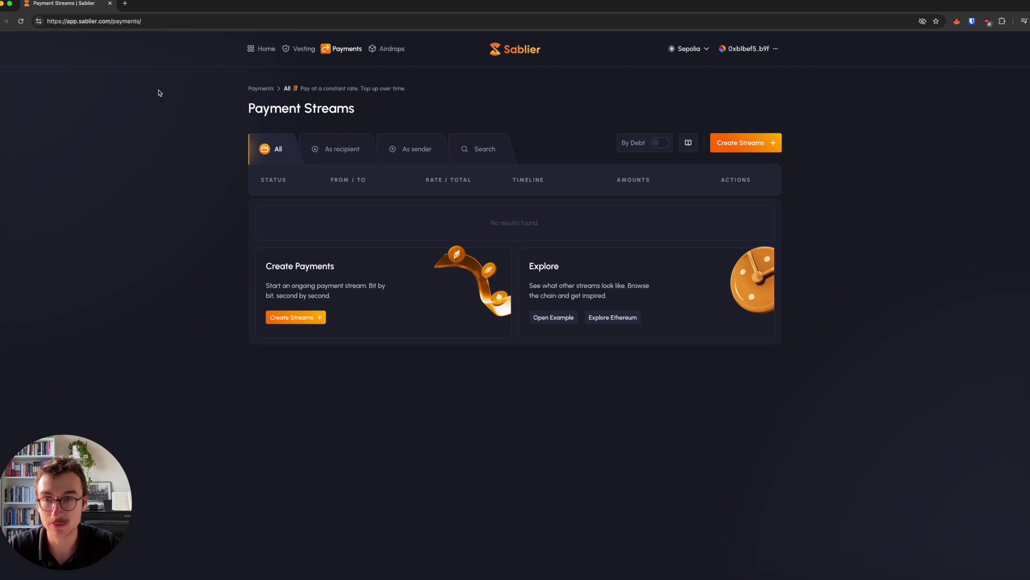
# View the home overview and look through the chains available for the connected wallet, keeping Sepolia
pyautogui.click(251, 49)
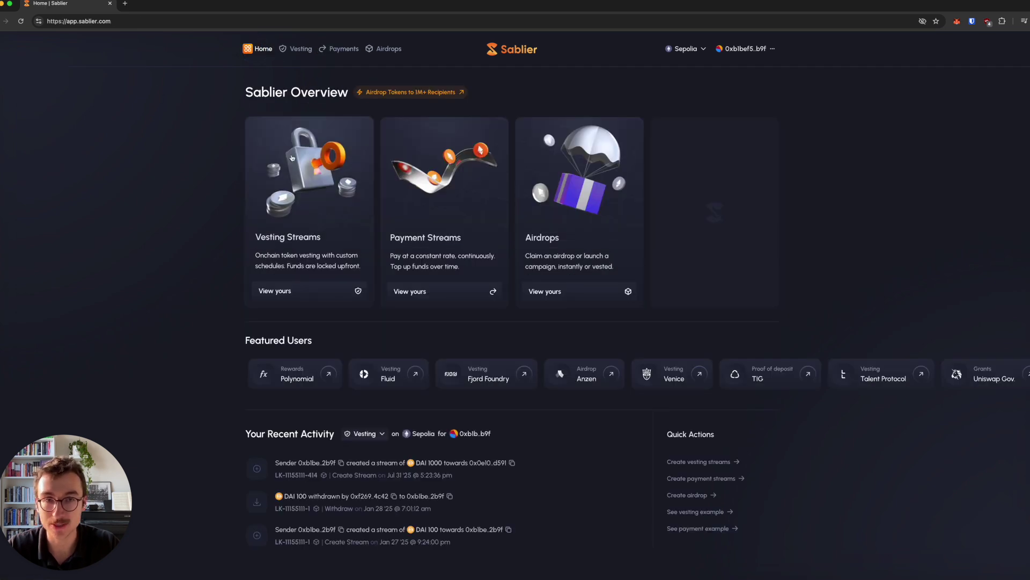
pyautogui.click(686, 48)
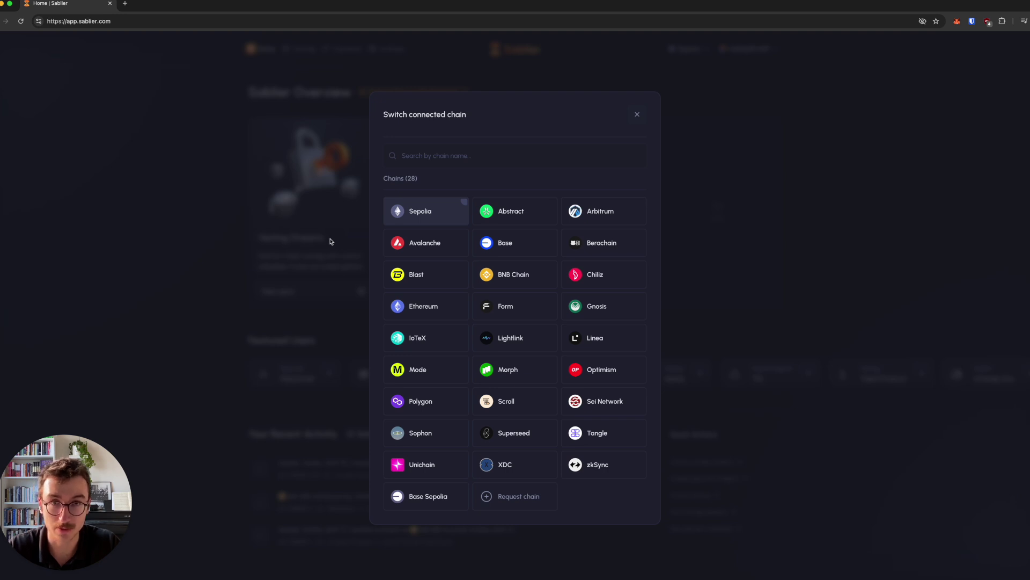
pyautogui.click(329, 240)
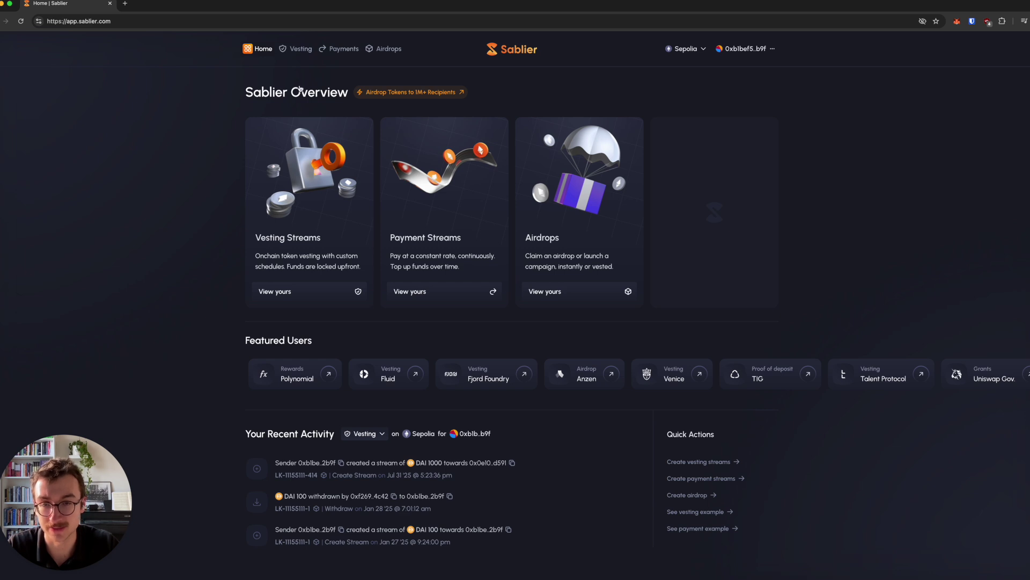
# Open the payment streams and view the incoming streams as recipient and the outgoing streams as sender
pyautogui.click(457, 208)
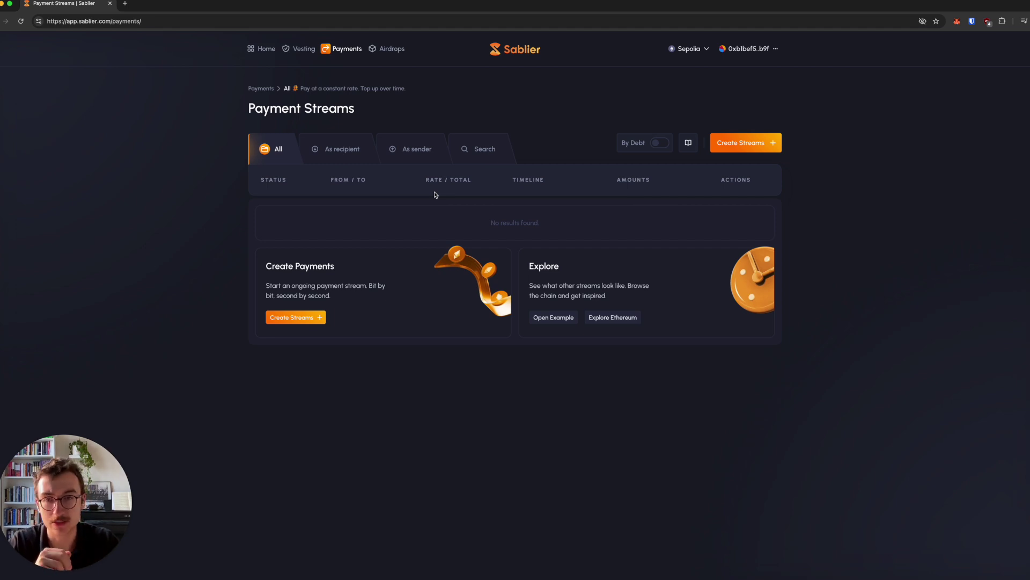
pyautogui.click(333, 159)
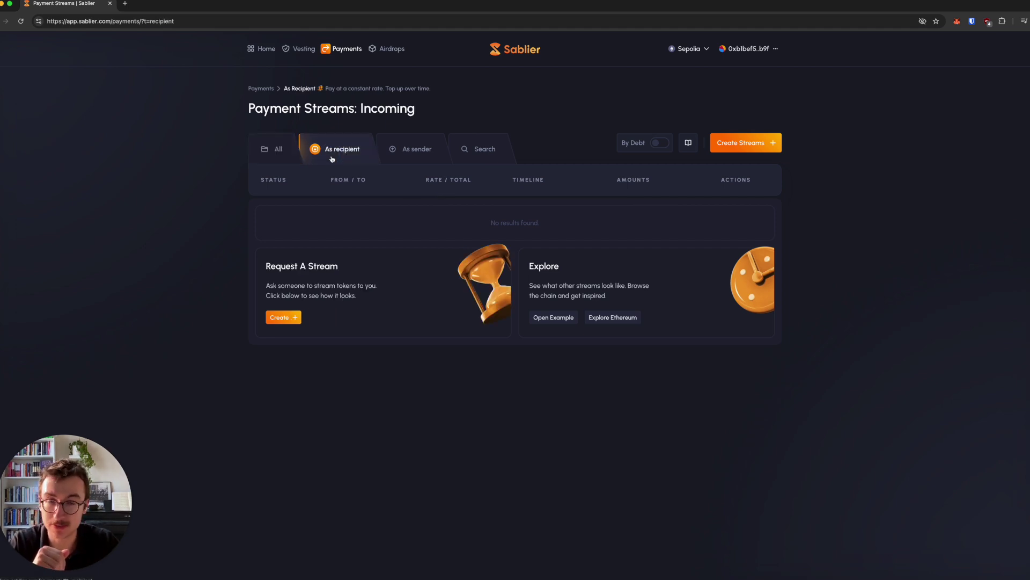
pyautogui.click(411, 149)
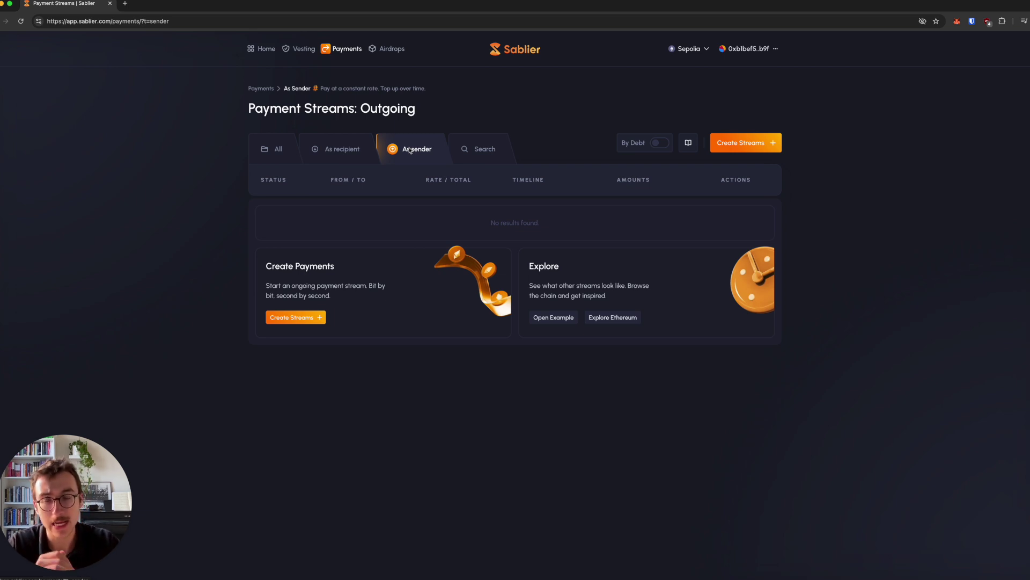
# Look at the payment stream search form, close it, and try the By Debt layout on and off
pyautogui.click(497, 145)
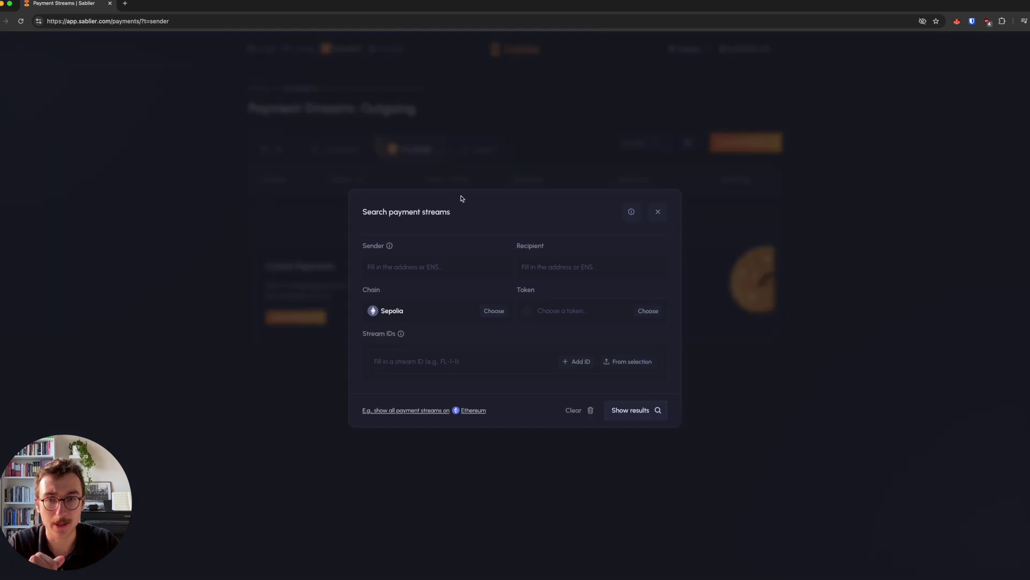
pyautogui.click(448, 267)
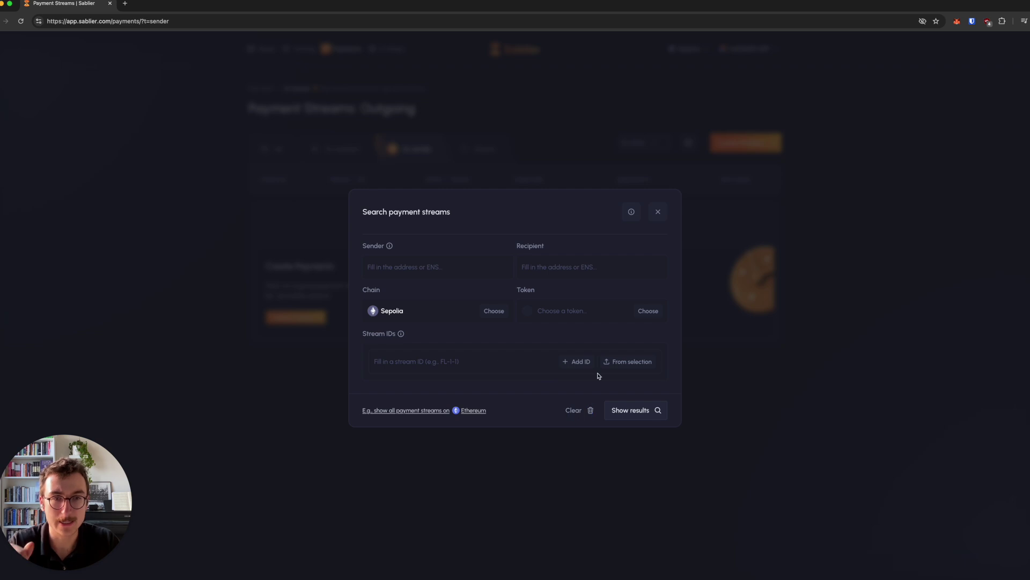
pyautogui.click(711, 292)
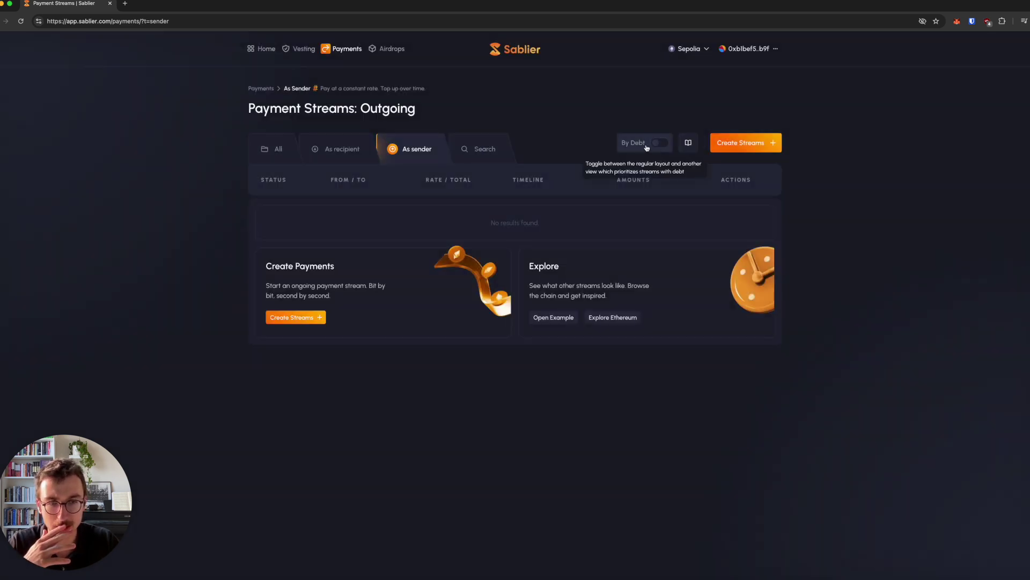
pyautogui.click(661, 145)
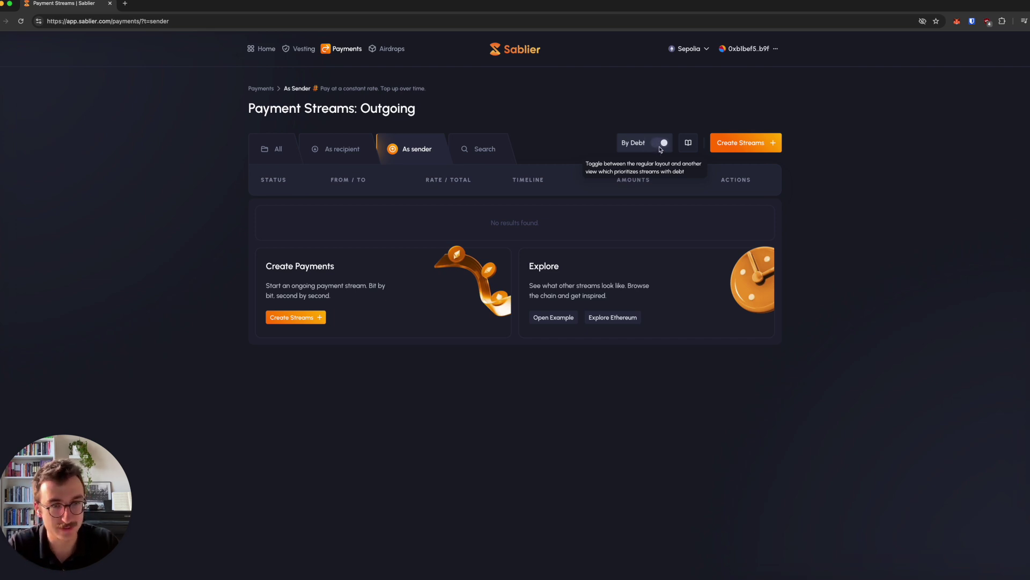
pyautogui.click(661, 145)
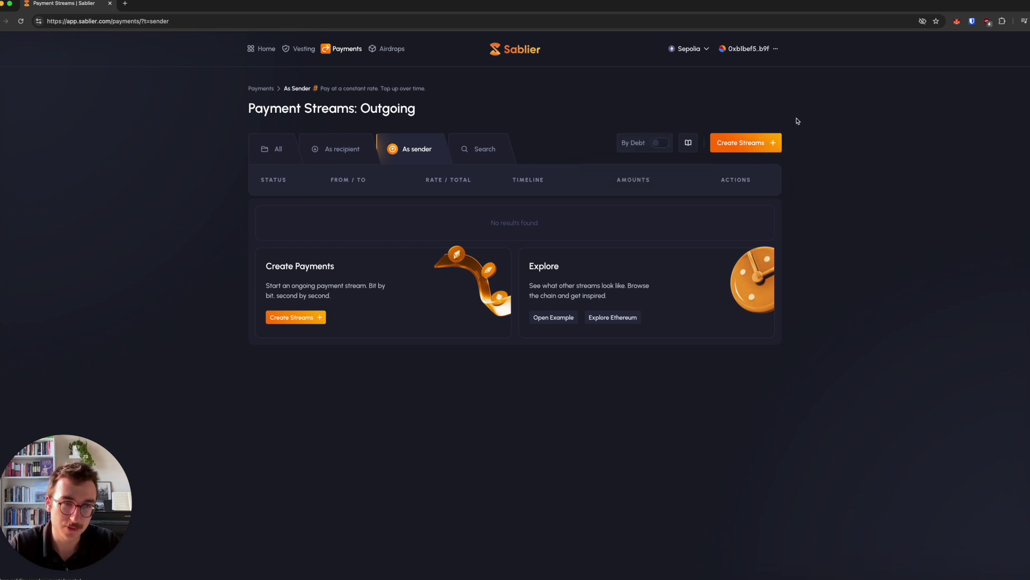
# Start creating a payment stream, look at the other token sources, and choose DAI (Dai Stablecoin) as the token
pyautogui.click(761, 143)
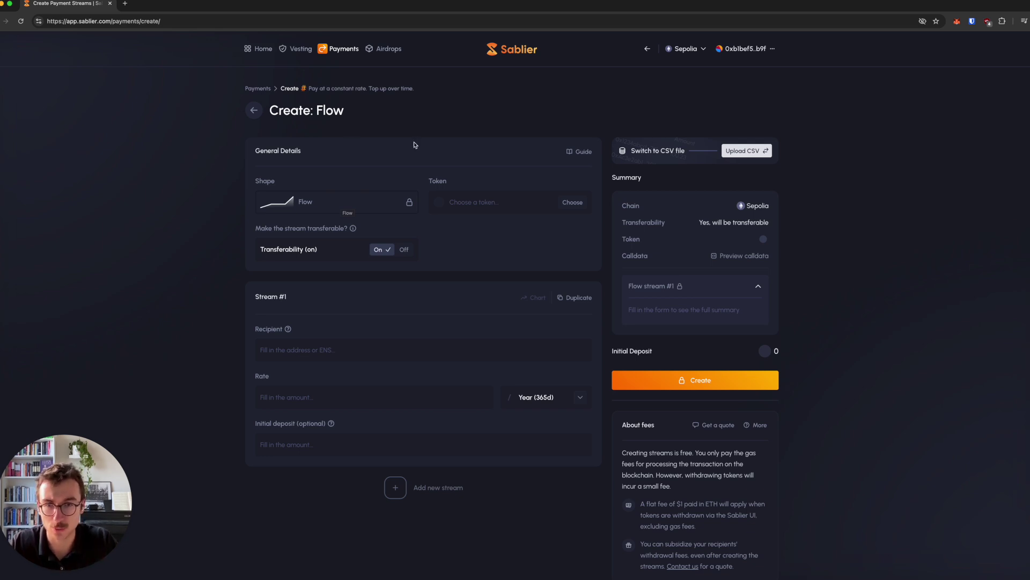
pyautogui.click(477, 202)
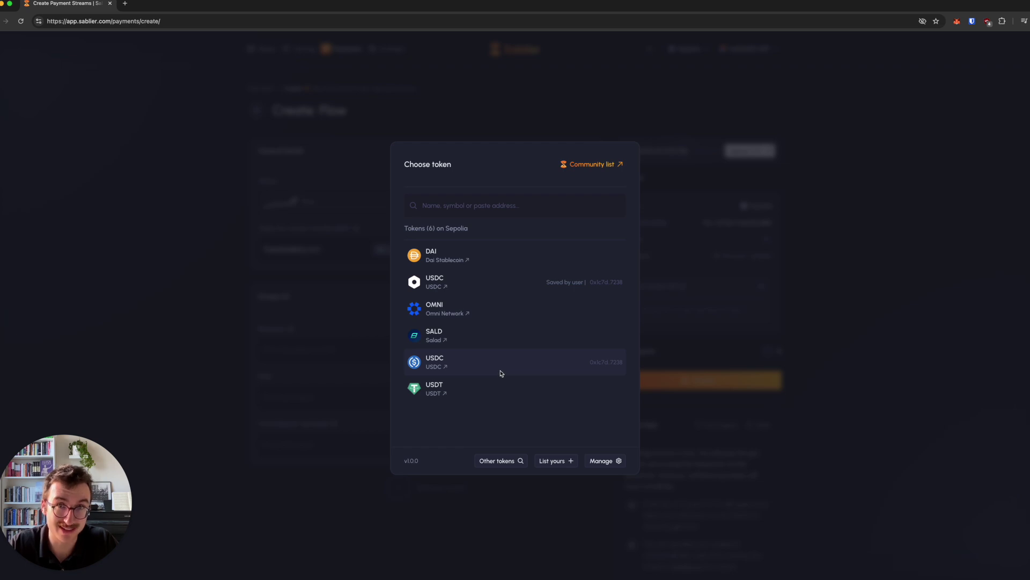
pyautogui.click(520, 461)
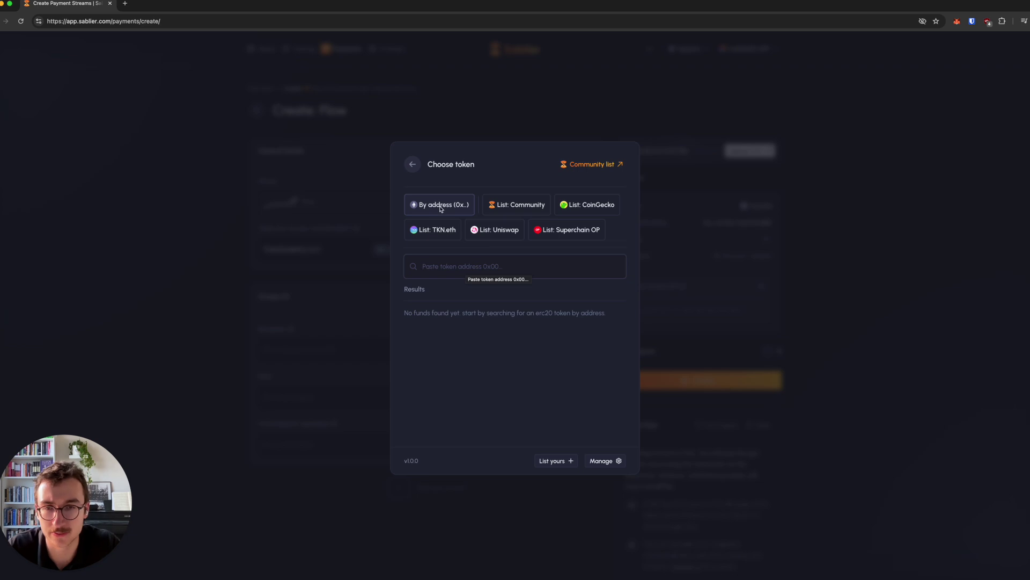
pyautogui.click(413, 165)
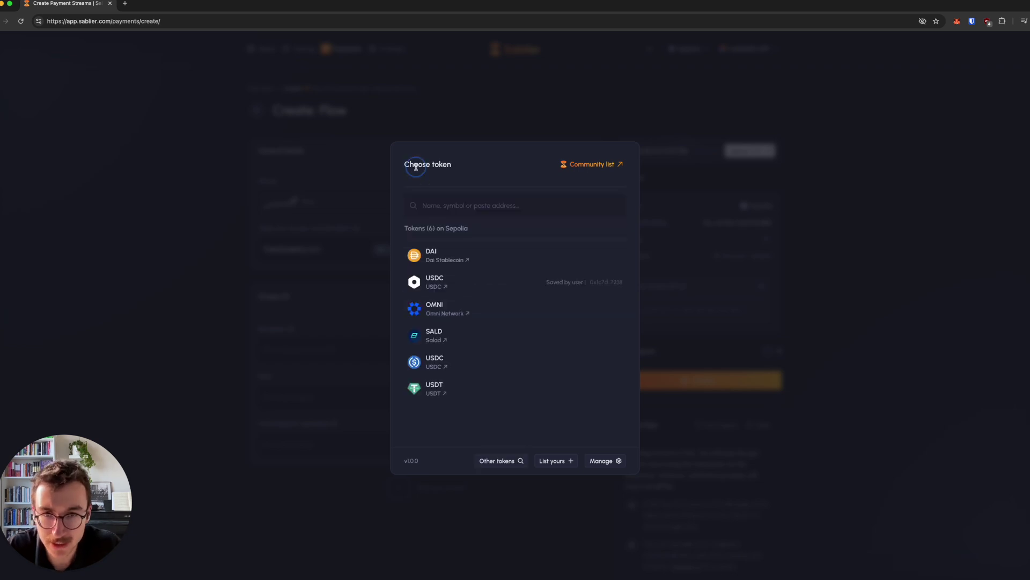
pyautogui.click(472, 252)
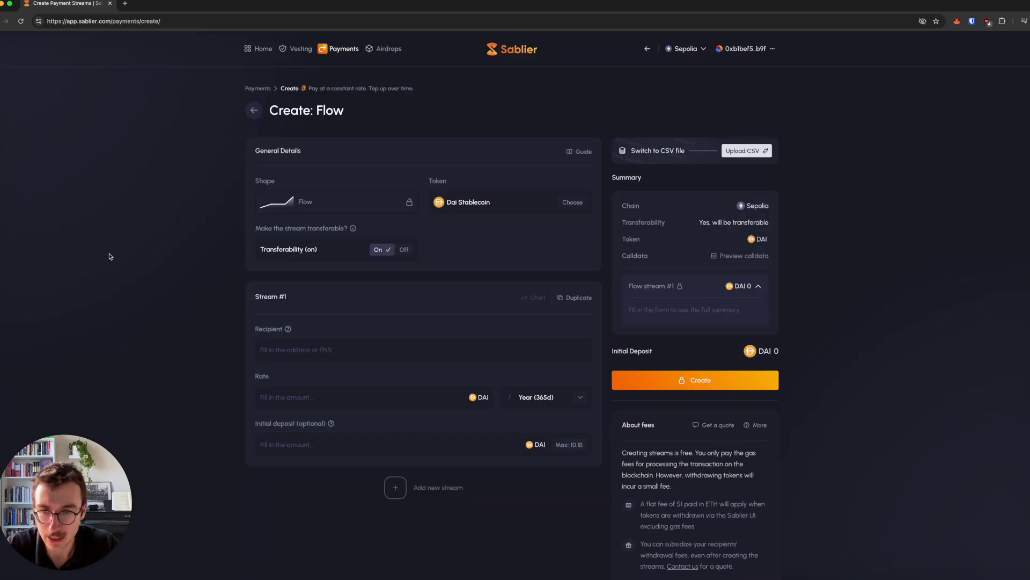
# Try turning the stream's transferability off and set it back to on
pyautogui.click(400, 250)
pyautogui.click(380, 251)
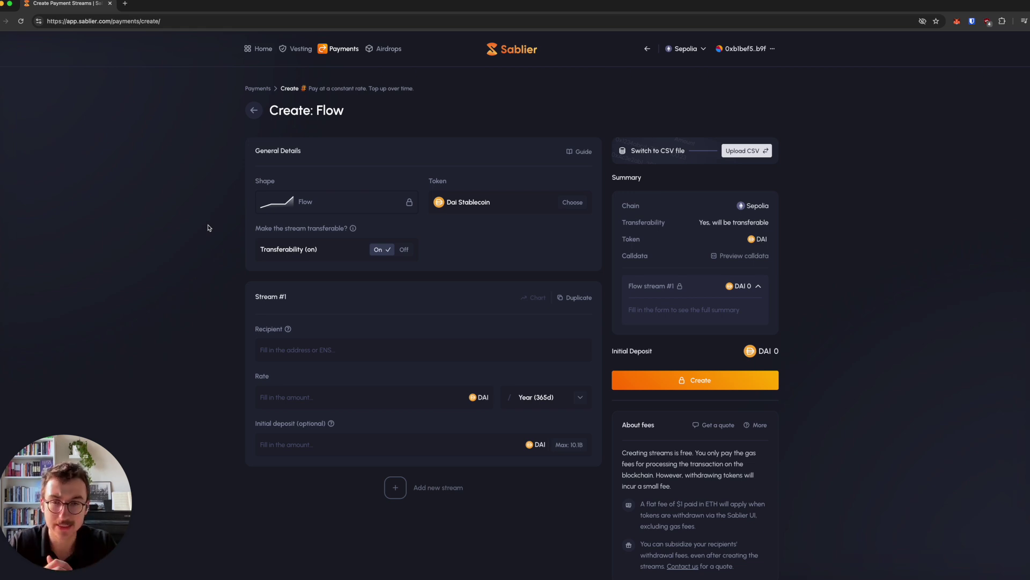
pyautogui.click(403, 249)
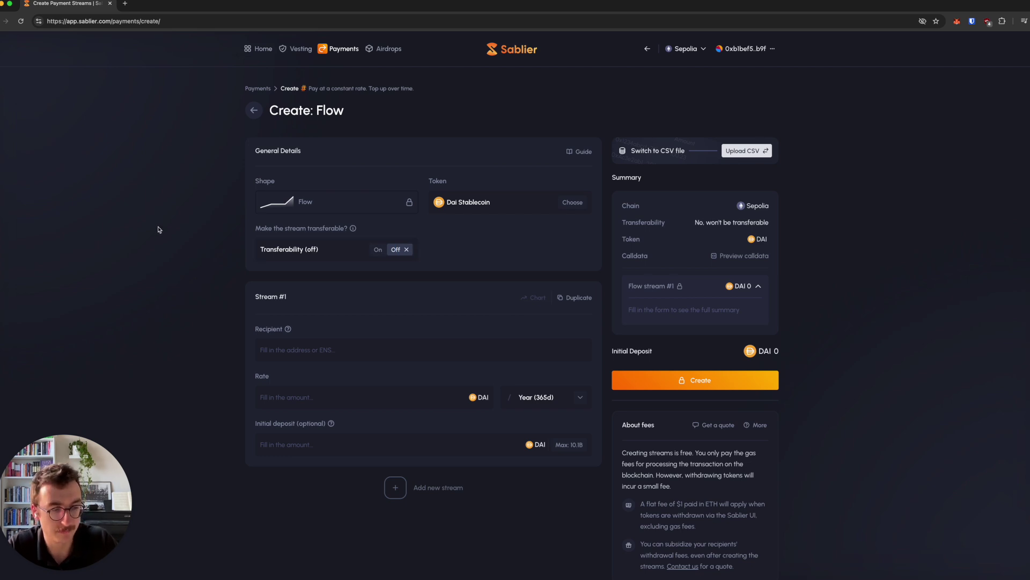
pyautogui.click(378, 249)
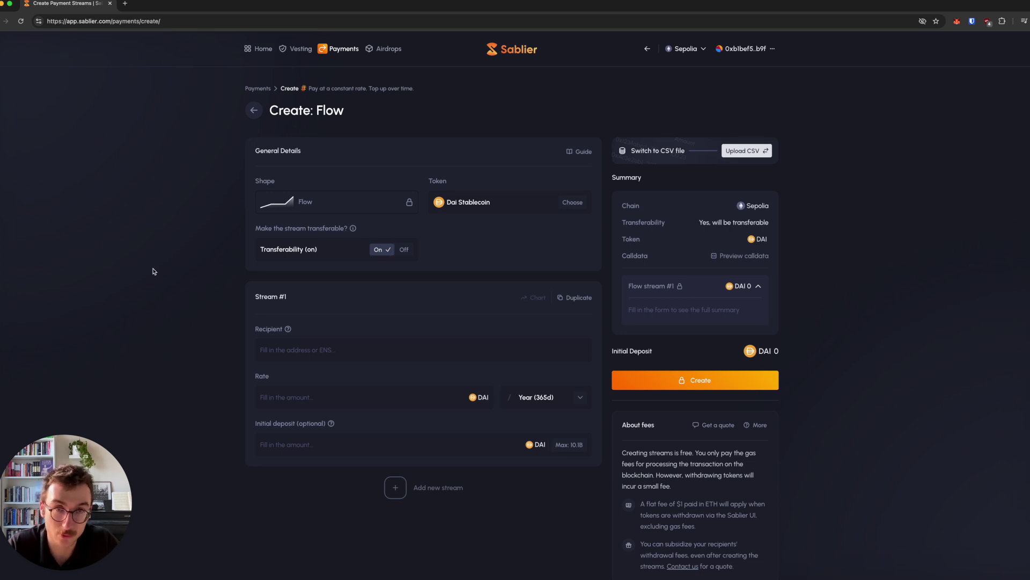
# Paste the recipient's wallet address into Stream #1
pyautogui.click(326, 355)
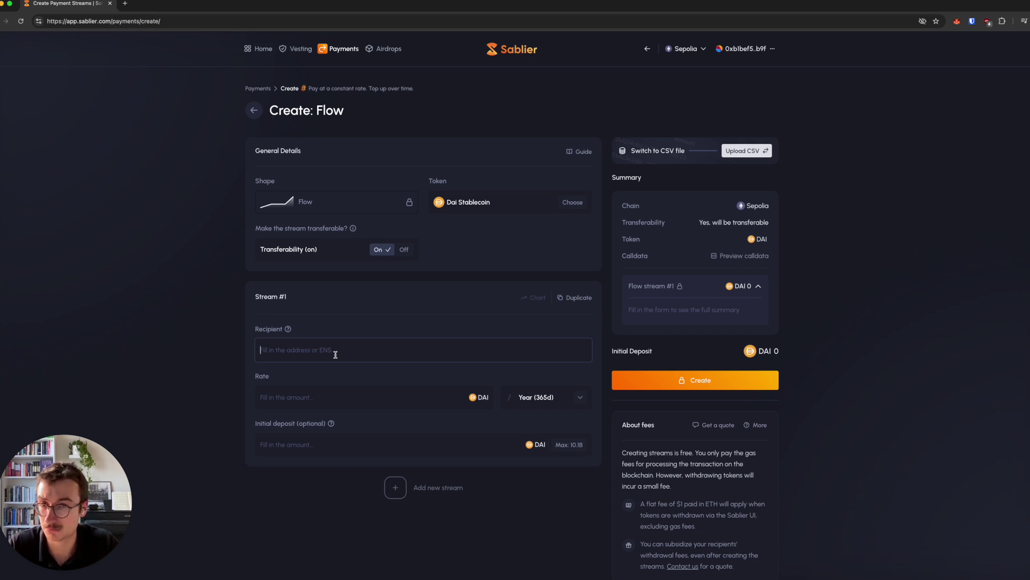
pyautogui.press('super+v')
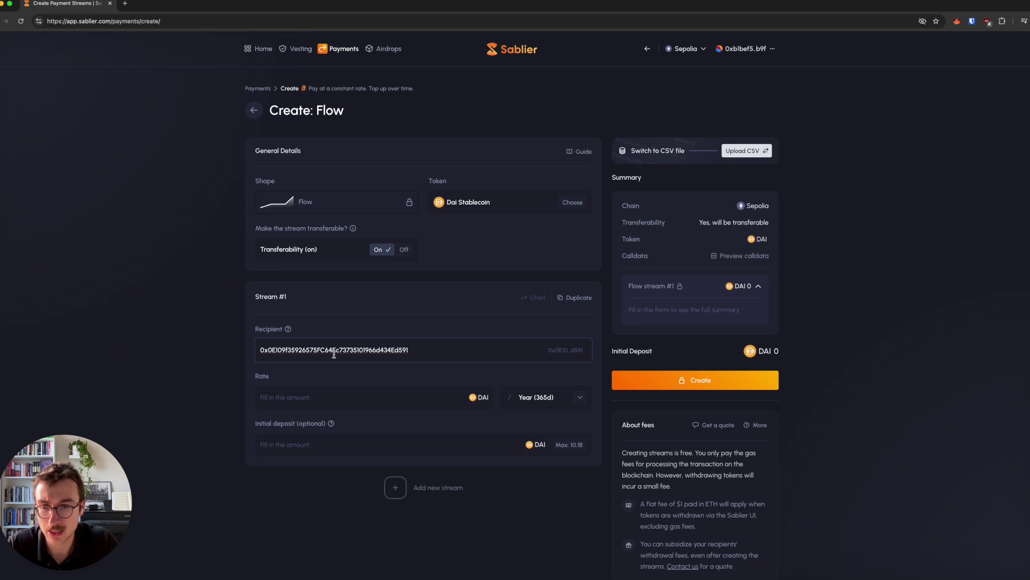
# Set Stream #1's payment rate to 1000 DAI per hour
pyautogui.scroll(-2, 240, 359)
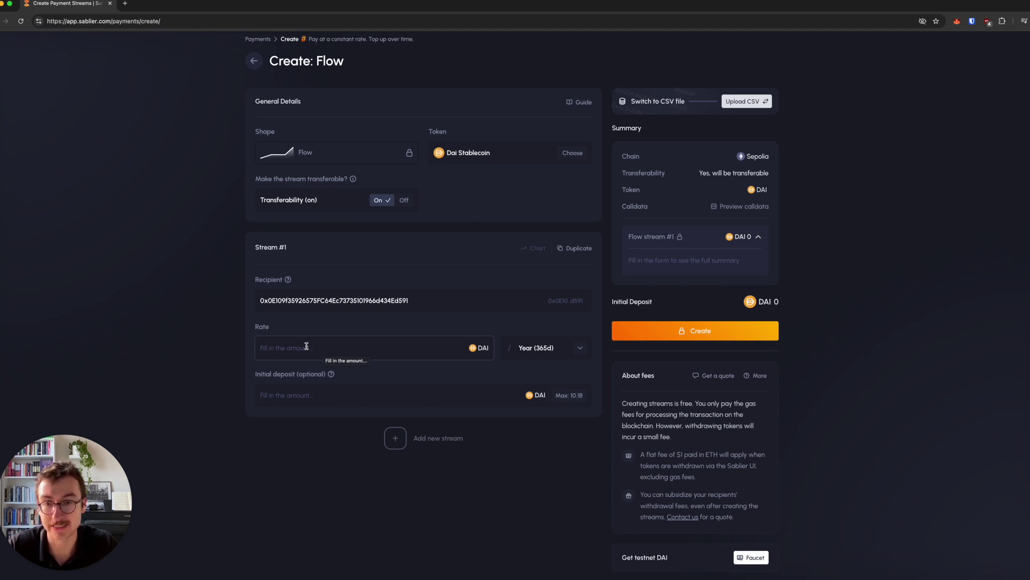
pyautogui.click(555, 349)
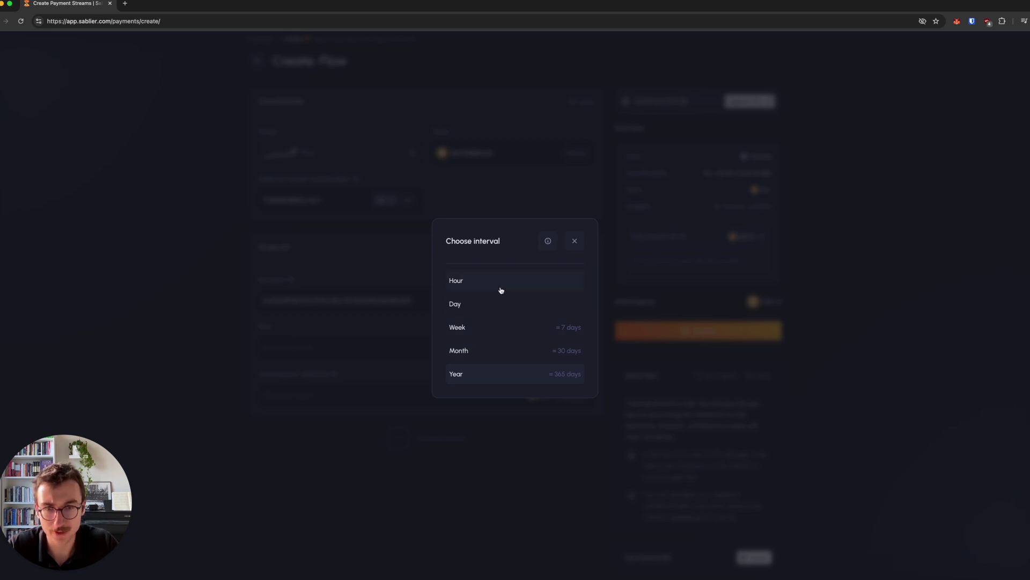
pyautogui.click(503, 346)
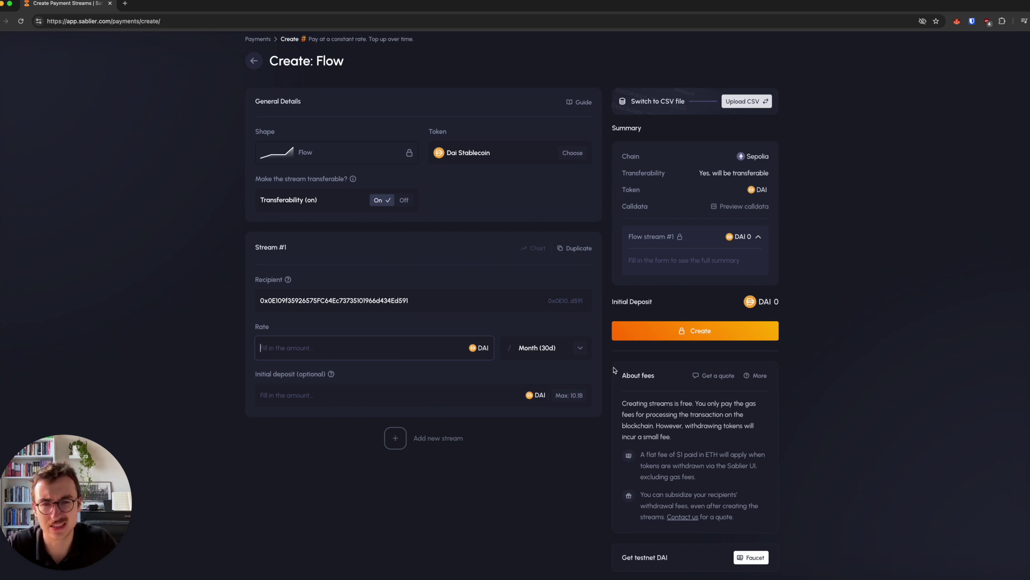
pyautogui.click(548, 352)
pyautogui.click(490, 277)
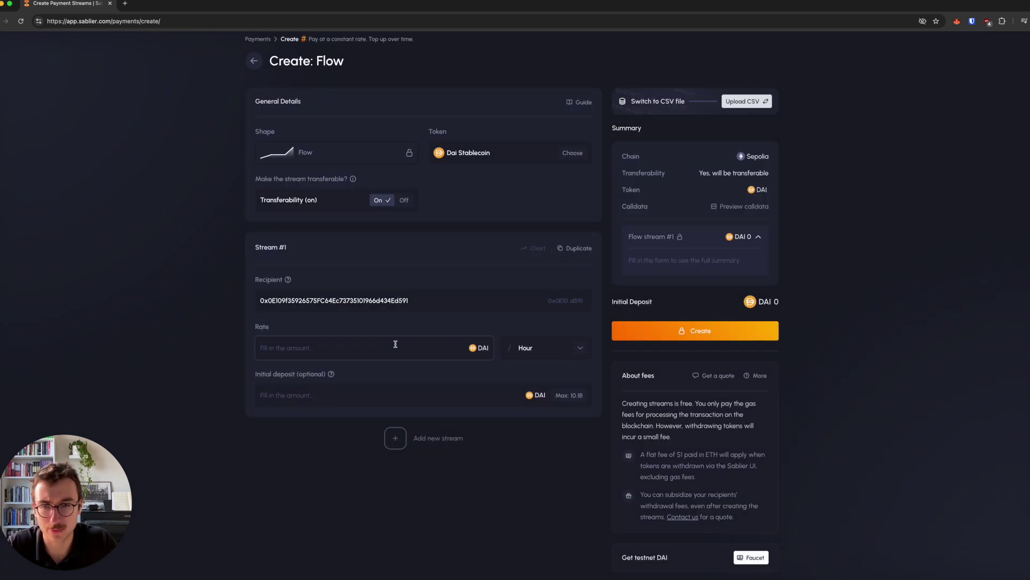
pyautogui.write('100')
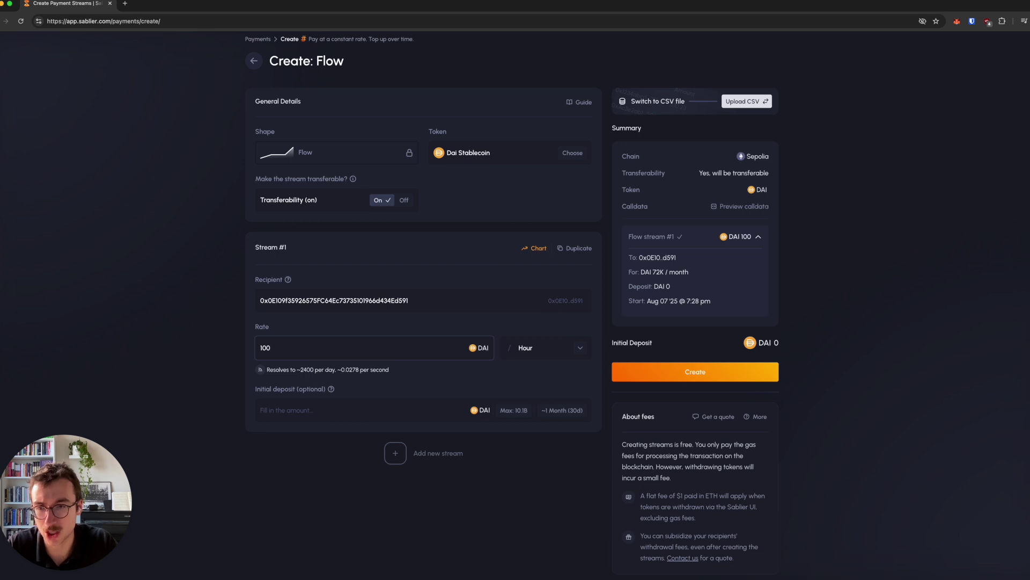
pyautogui.click(138, 311)
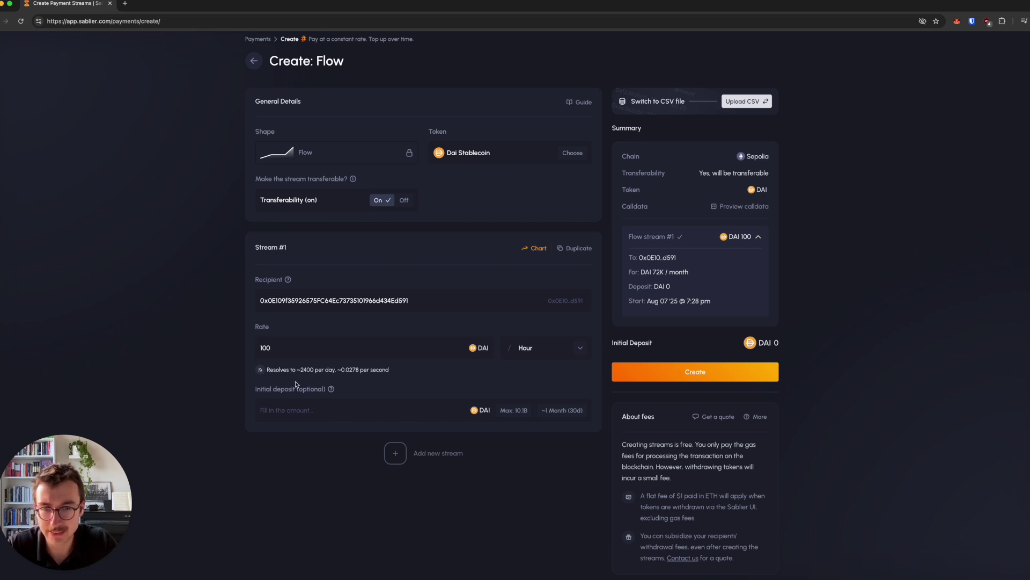
pyautogui.click(294, 409)
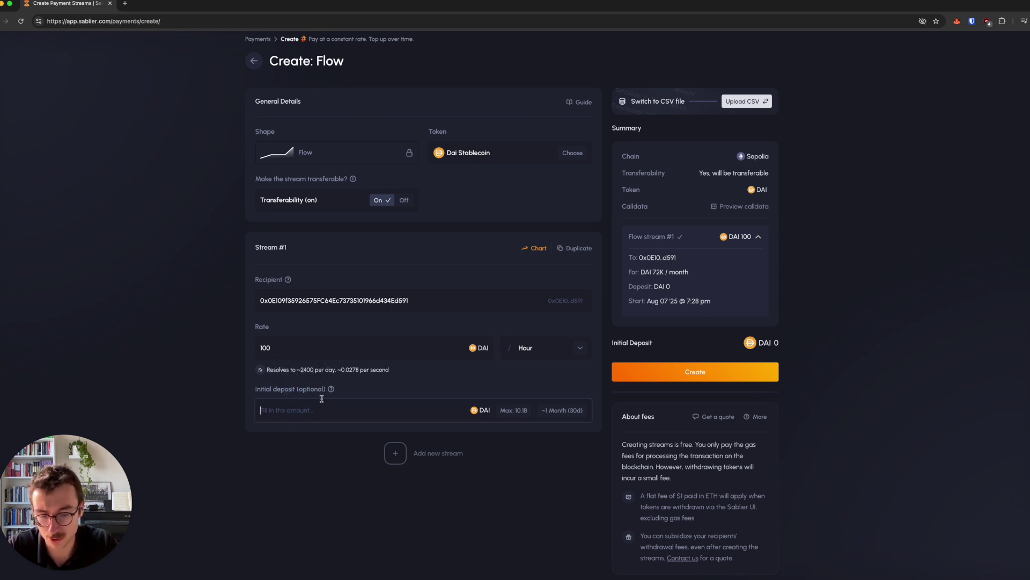
pyautogui.click(357, 352)
pyautogui.write('0')
# Set Stream #1's initial deposit to 20 DAI, trying the one-month amount before re-entering 20
pyautogui.click(380, 406)
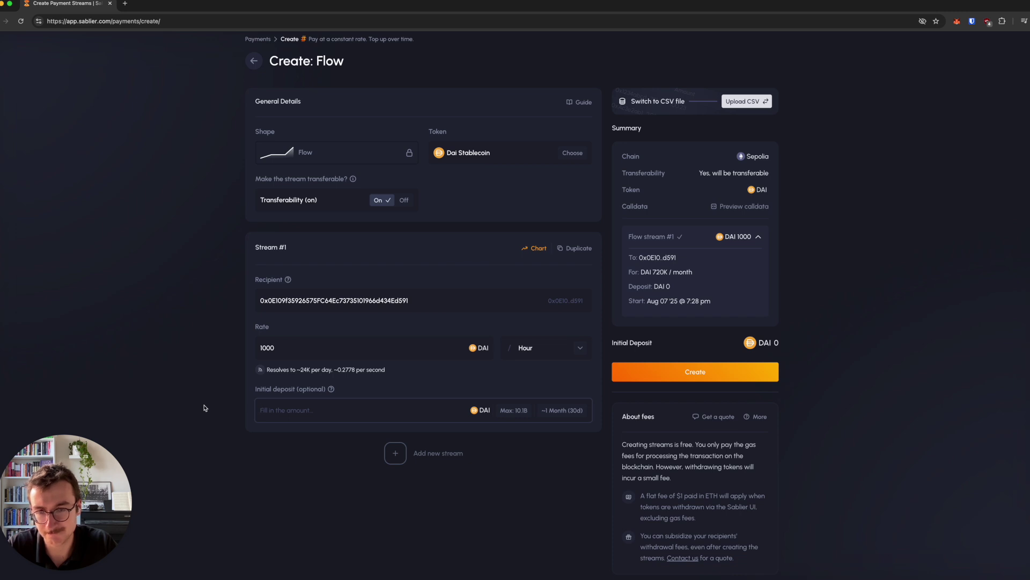
pyautogui.write('20')
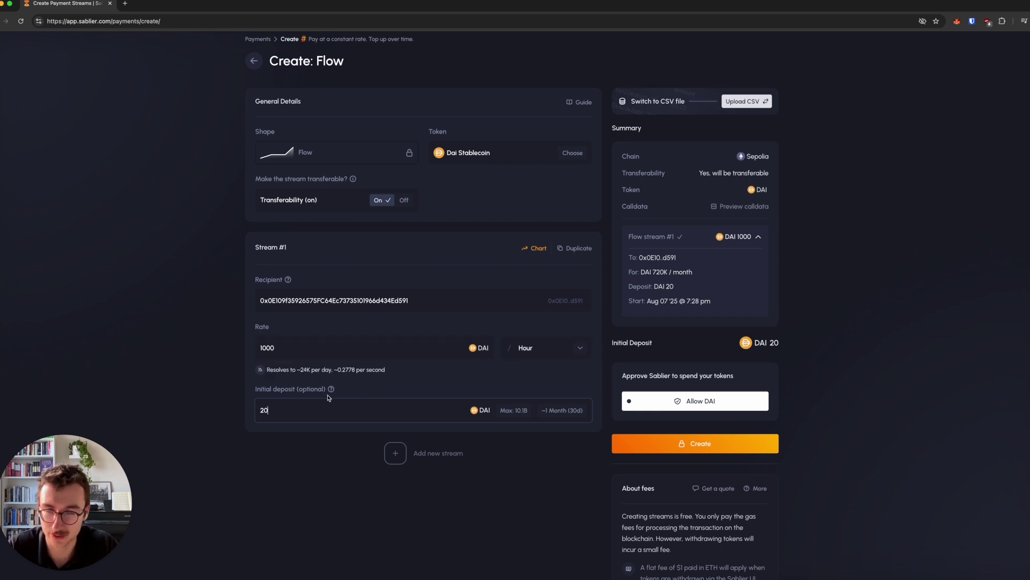
pyautogui.click(569, 412)
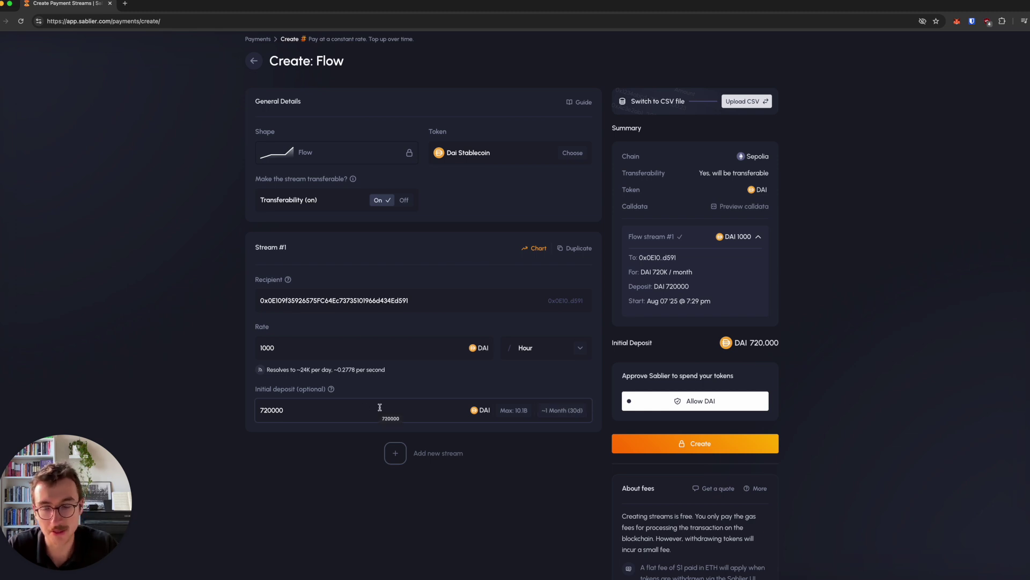
pyautogui.doubleClick(363, 403)
pyautogui.write('20')
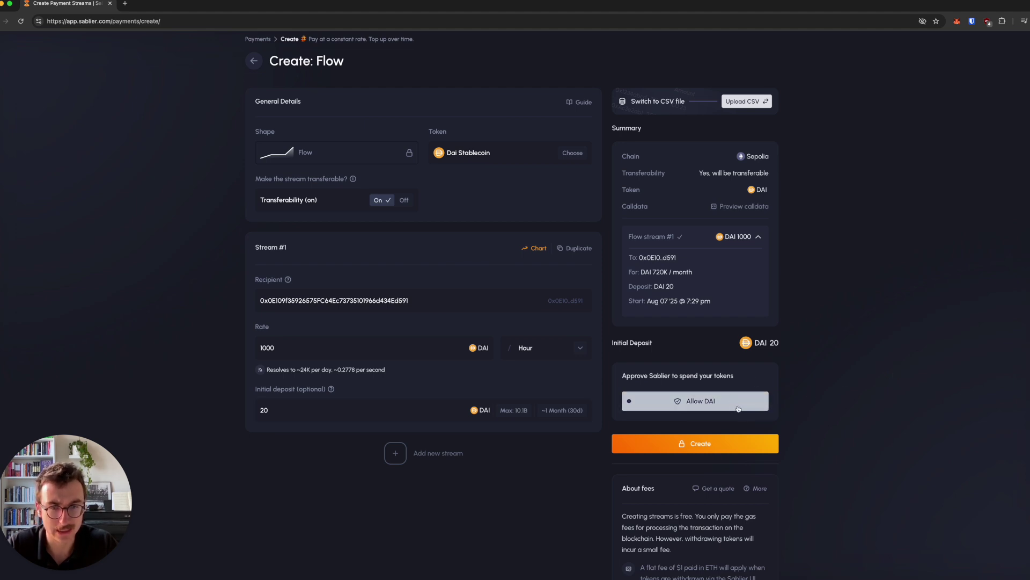
# Add a second, empty stream below Stream #1
pyautogui.scroll(1, 730, 376)
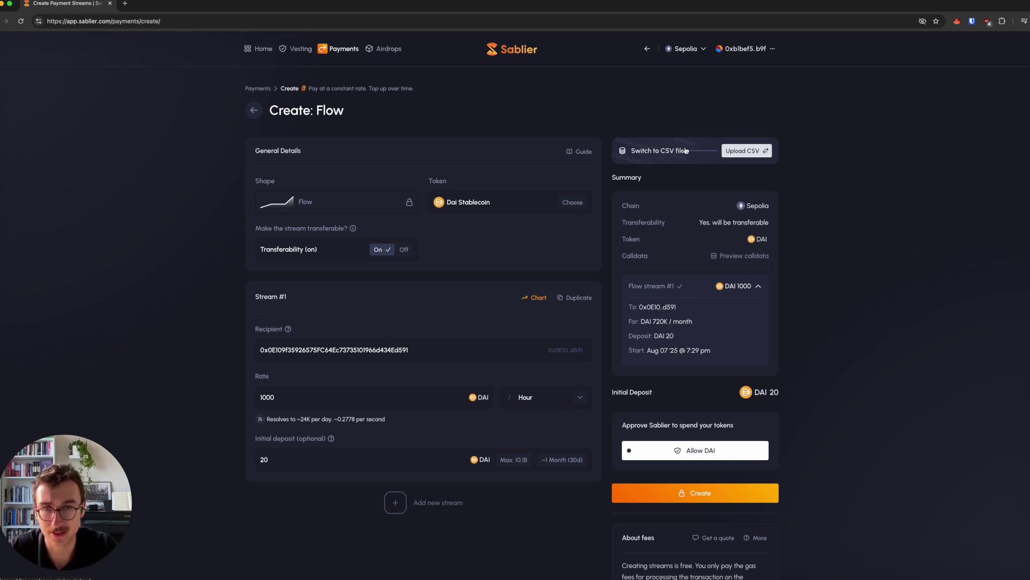
pyautogui.scroll(-3, 692, 177)
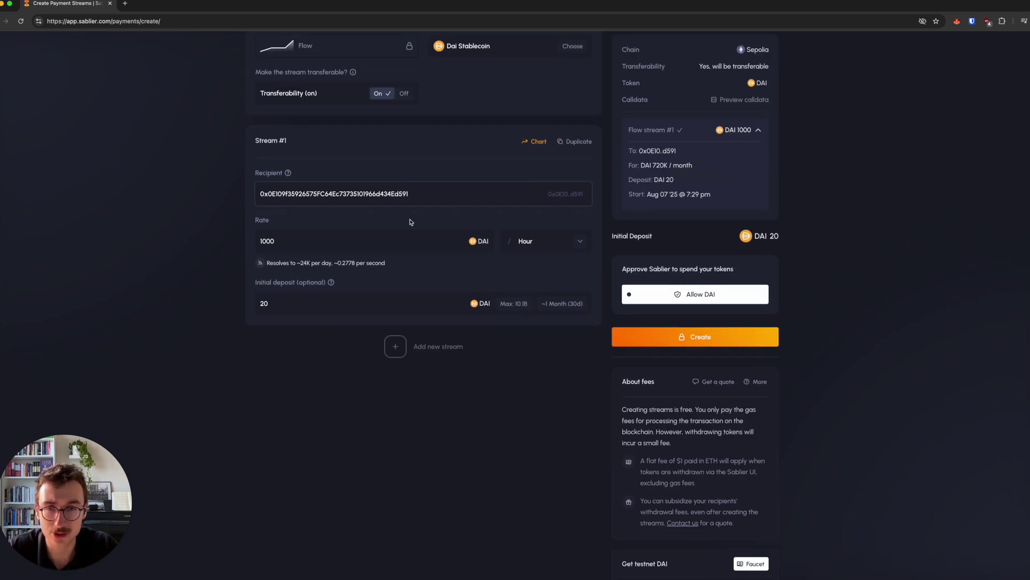
pyautogui.click(401, 352)
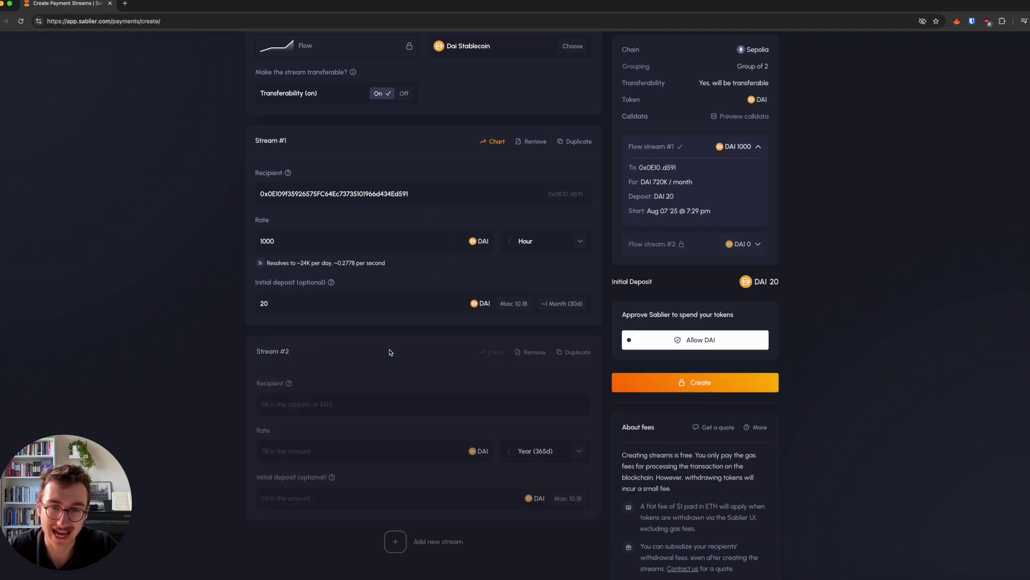
# Duplicate the empty Stream #2 and remove both empty streams, keeping only Stream #1
pyautogui.scroll(-1, 537, 322)
pyautogui.click(561, 302)
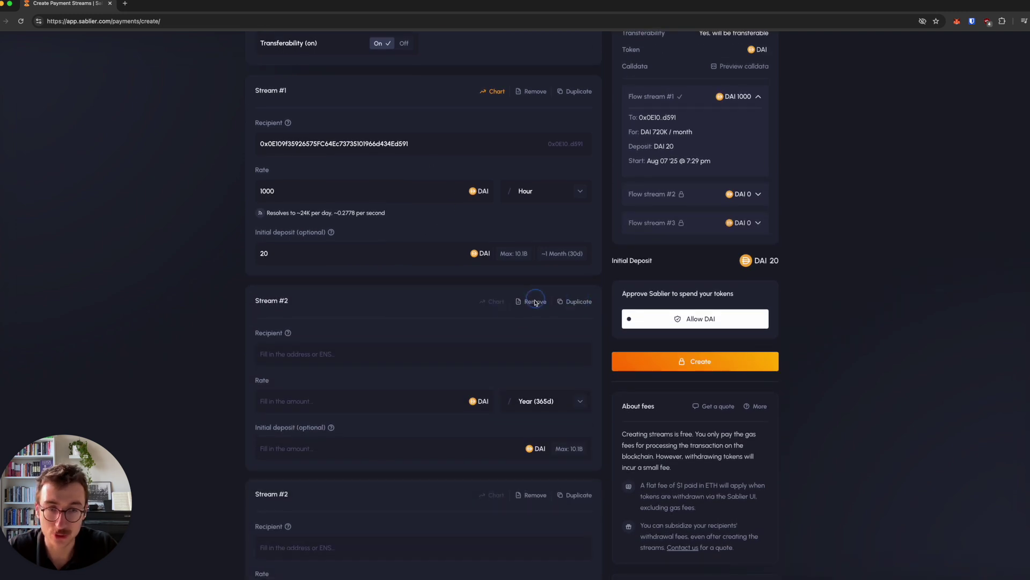
pyautogui.click(533, 300)
pyautogui.click(532, 300)
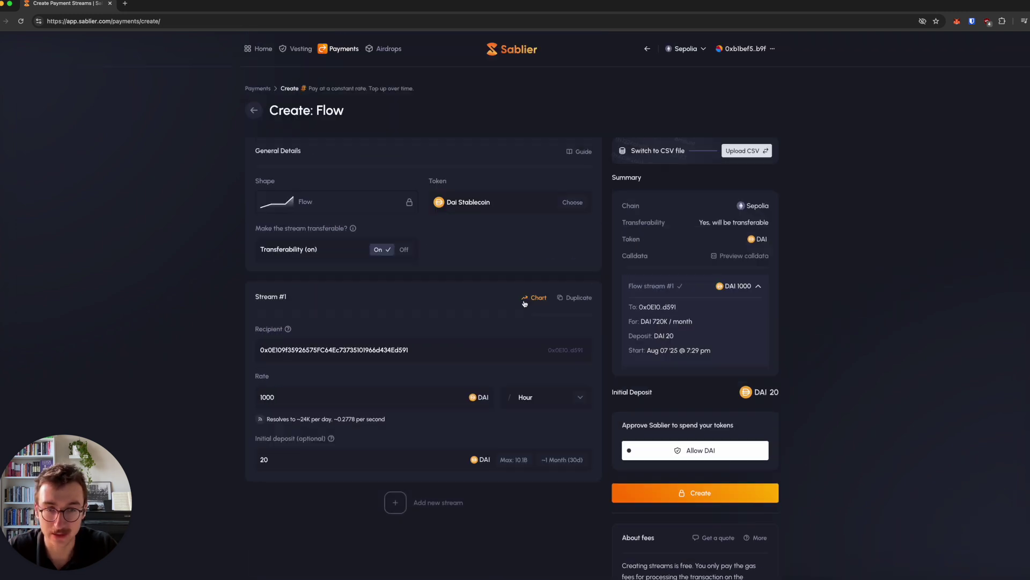
# Duplicate Stream #1 with its recipient, rate and deposit, and remove the copy
pyautogui.click(573, 298)
pyautogui.scroll(-4, 506, 324)
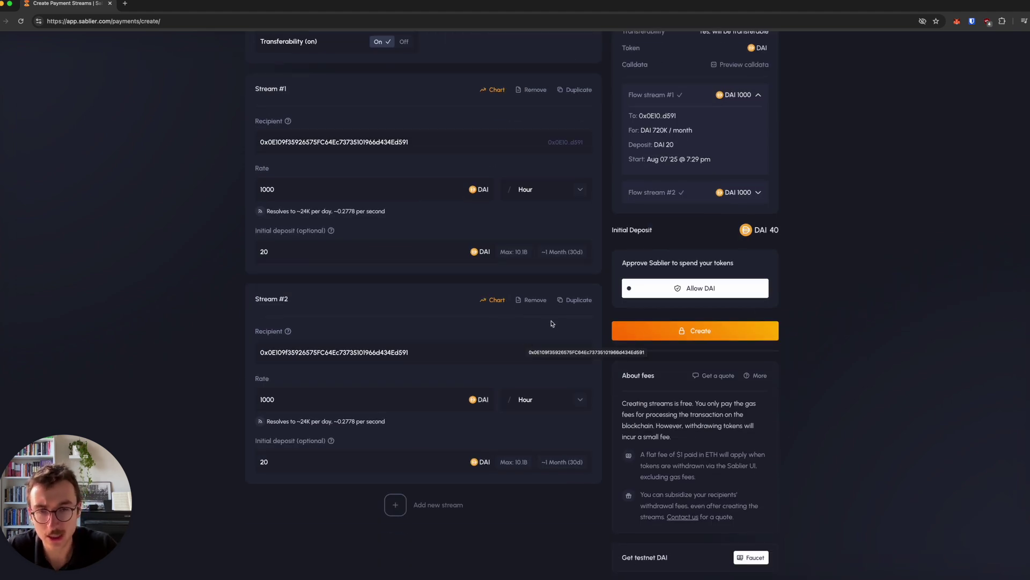
pyautogui.click(536, 302)
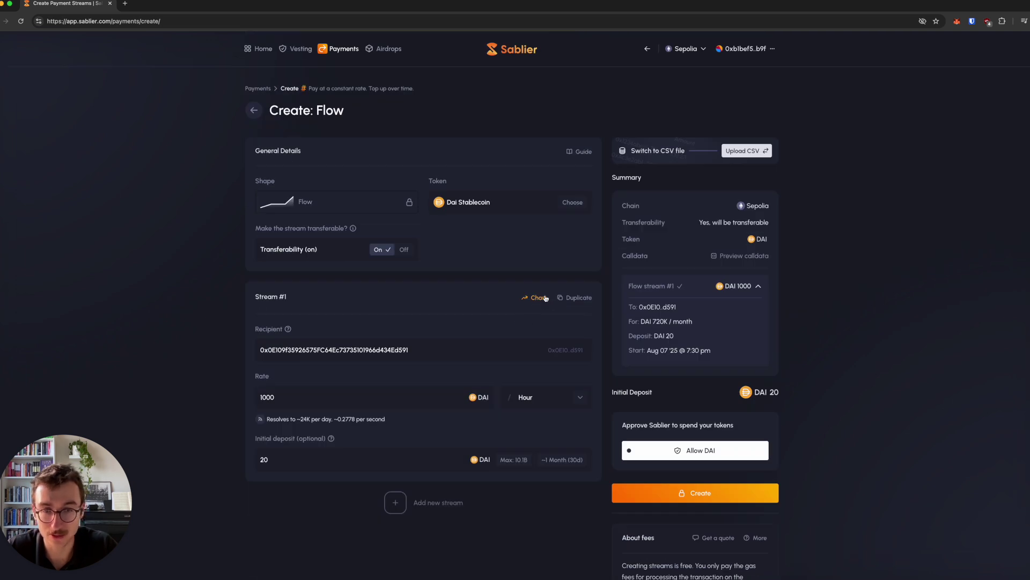
# Examine the simulation chart of Stream #1's estimated earnings over time and close it
pyautogui.click(539, 298)
pyautogui.moveTo(511, 293)
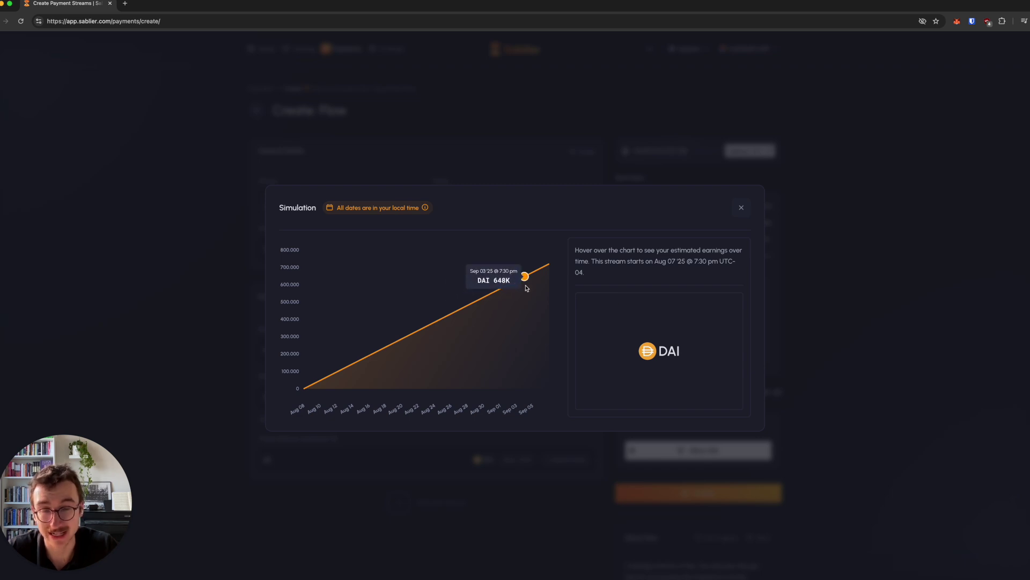
pyautogui.rightClick(527, 289)
pyautogui.click(523, 177)
pyautogui.click(526, 149)
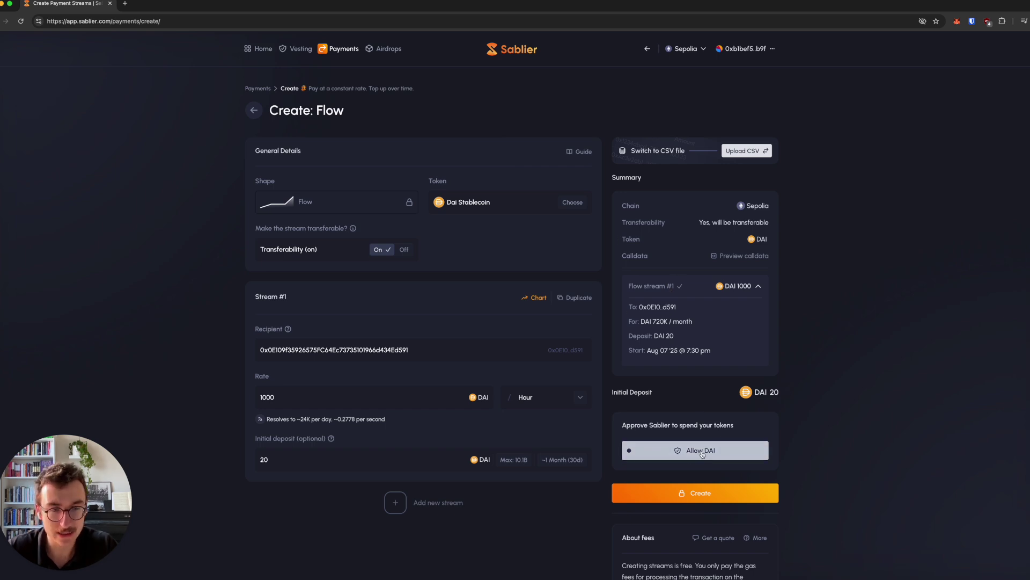
# Allow Sablier to spend DAI and create the payment stream, confirming both transactions in the MetaMask wallet
pyautogui.click(683, 456)
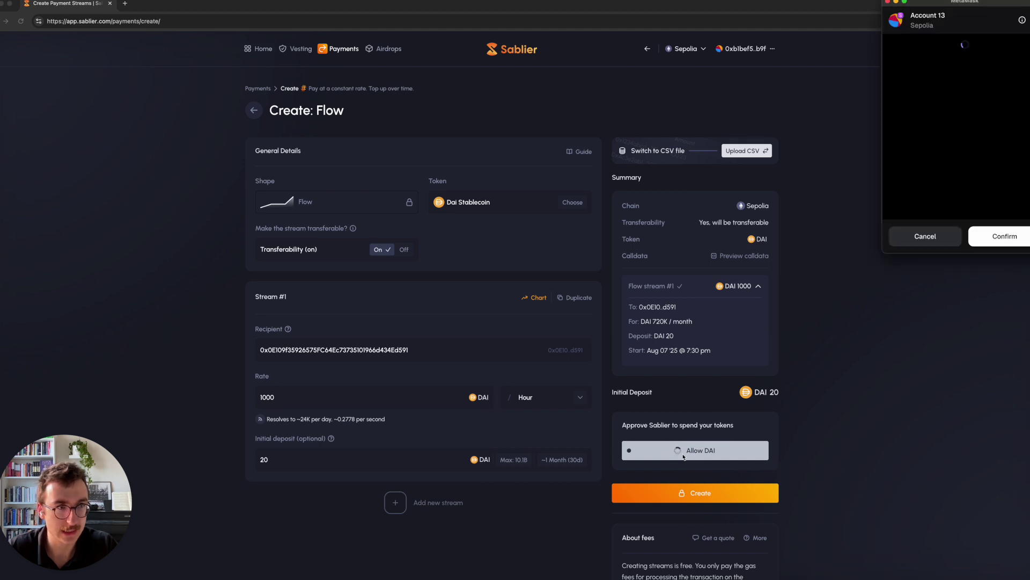
pyautogui.click(1015, 241)
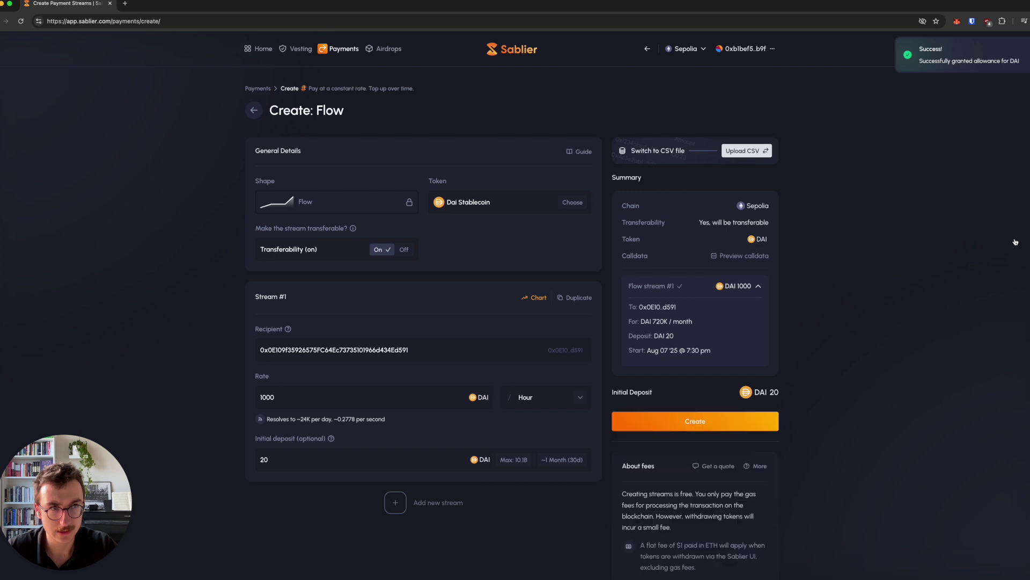
pyautogui.scroll(-2, 864, 319)
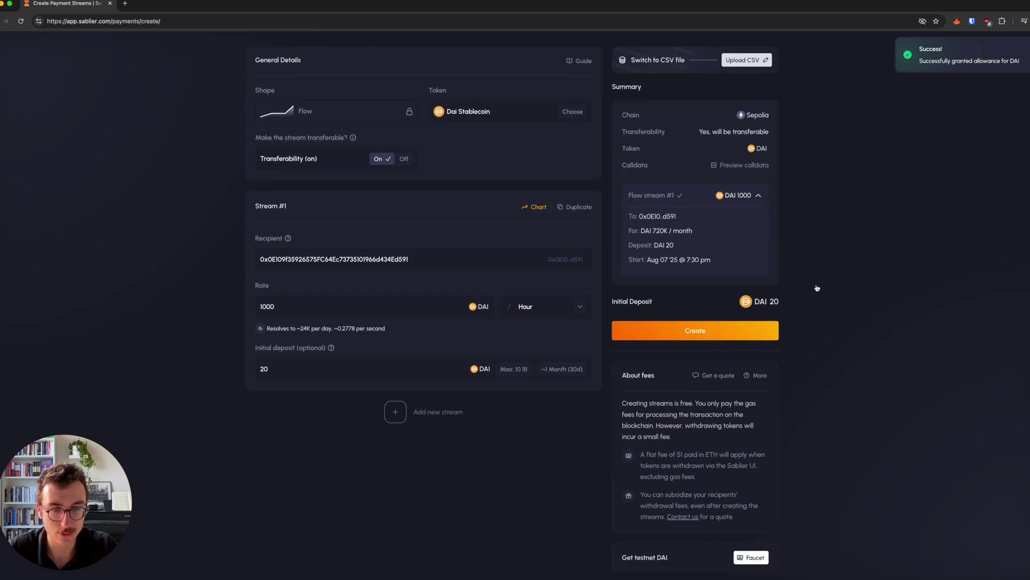
pyautogui.click(696, 332)
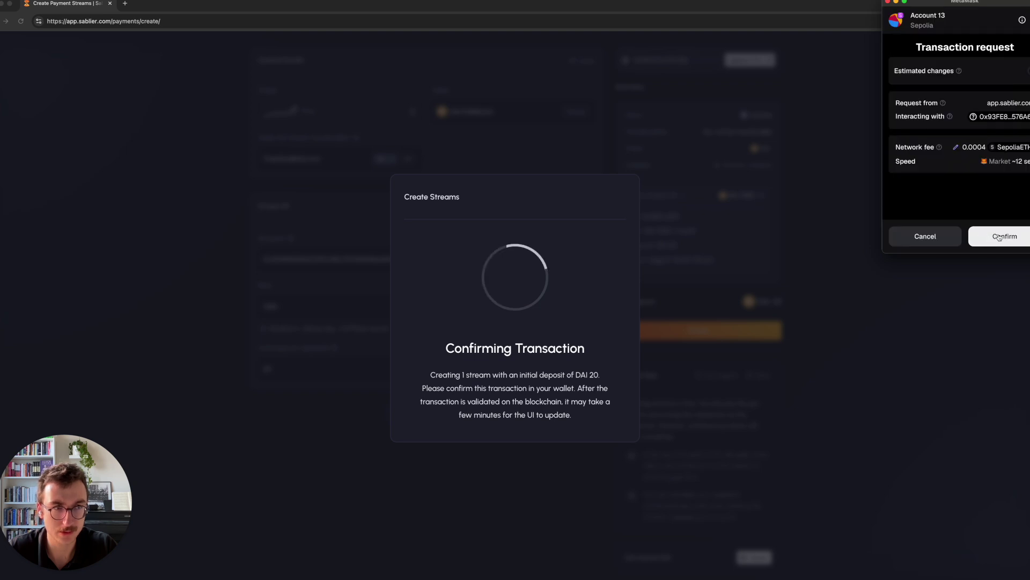
pyautogui.click(1000, 236)
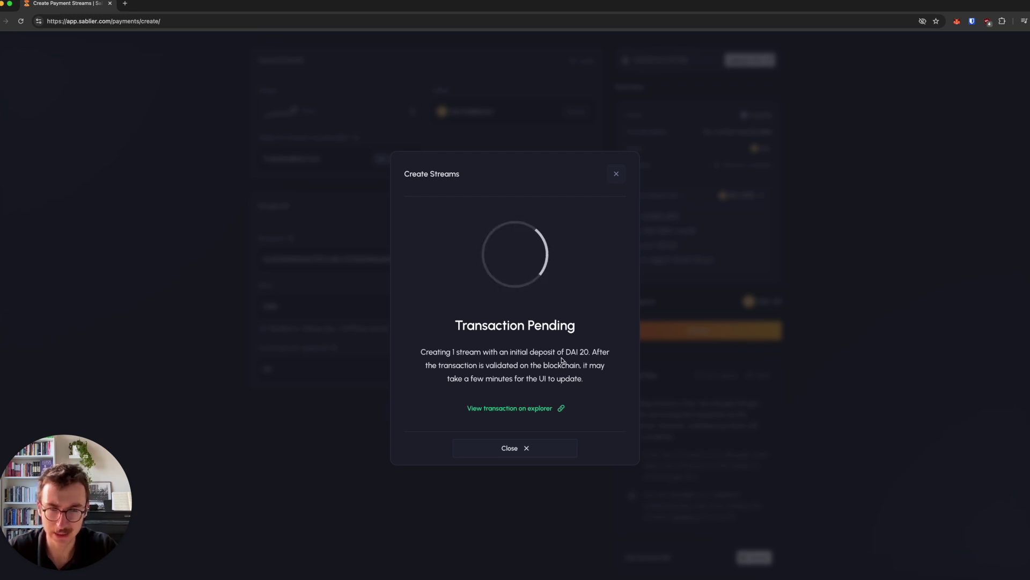
pyautogui.click(538, 449)
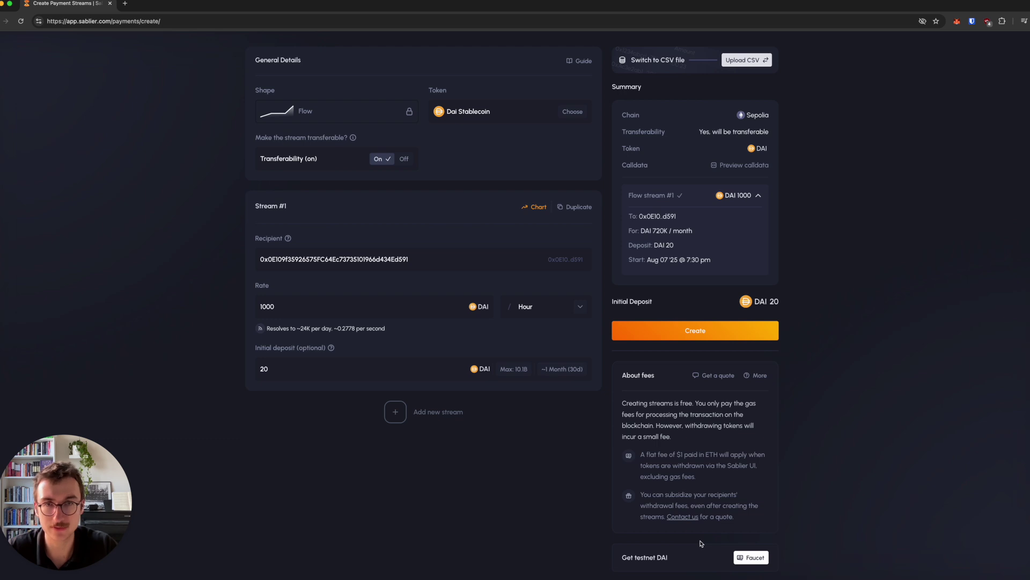
# Request testnet DAI from the faucet, but reject the transaction in the wallet and dismiss the dialog
pyautogui.click(751, 557)
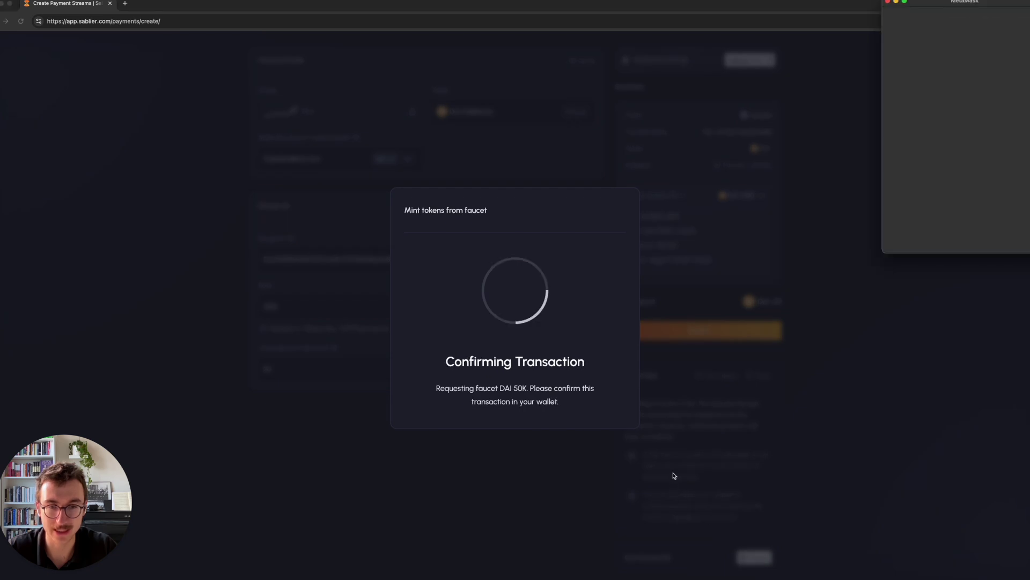
pyautogui.click(948, 245)
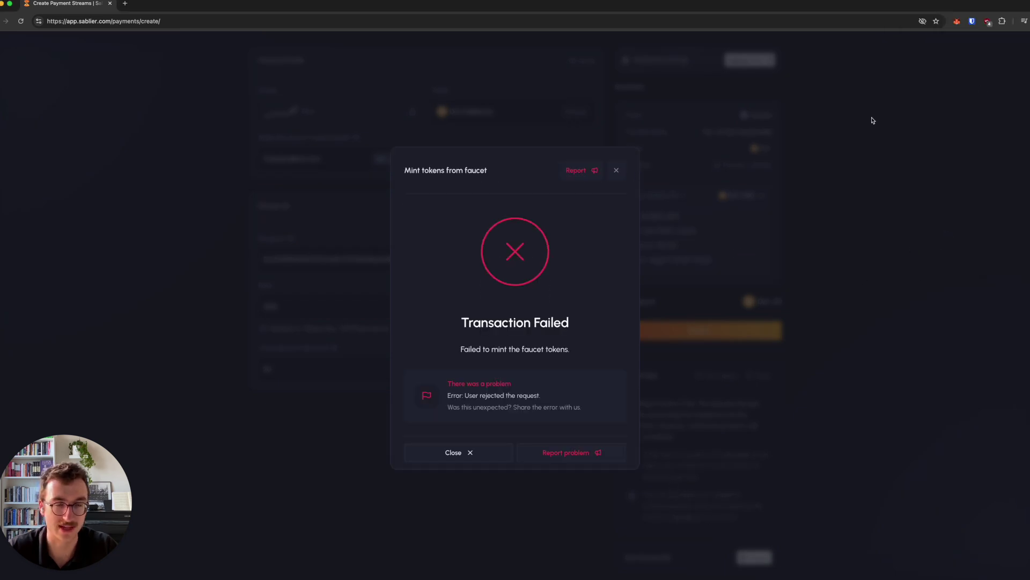
pyautogui.click(616, 170)
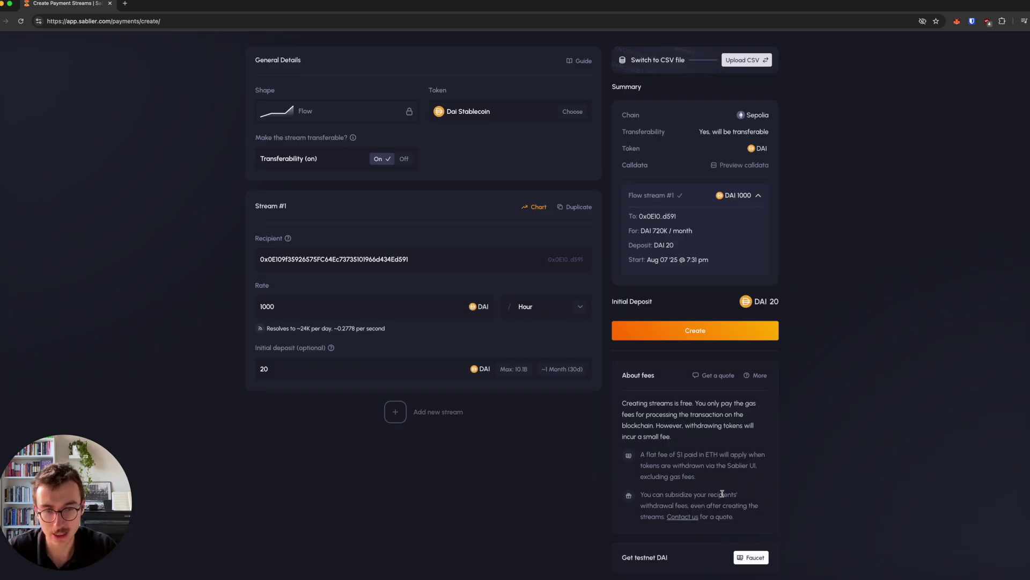
# Go to the payment streams overview and open the newly created outgoing DAI stream
pyautogui.scroll(3, 568, 384)
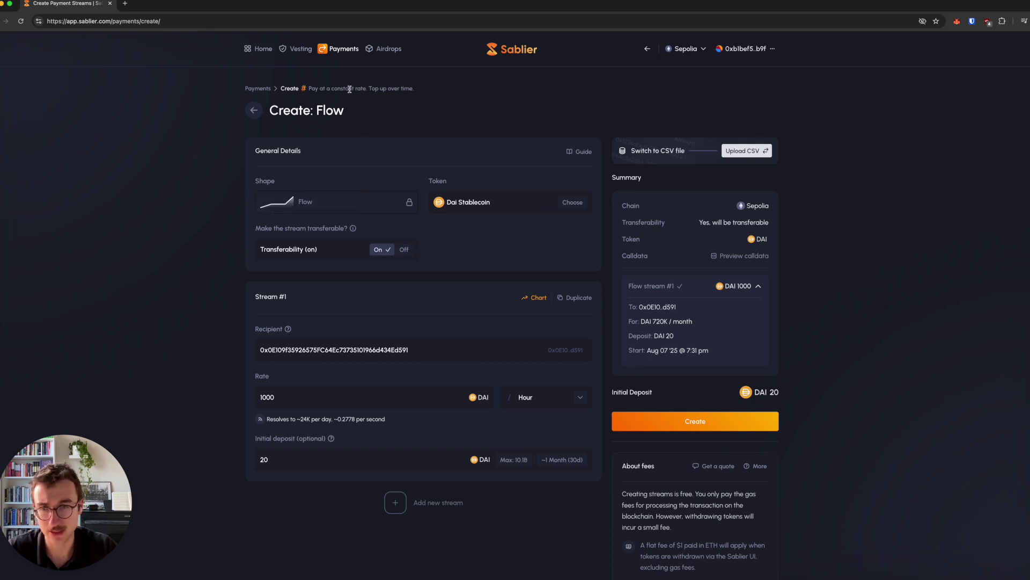
pyautogui.scroll(-3, 537, 349)
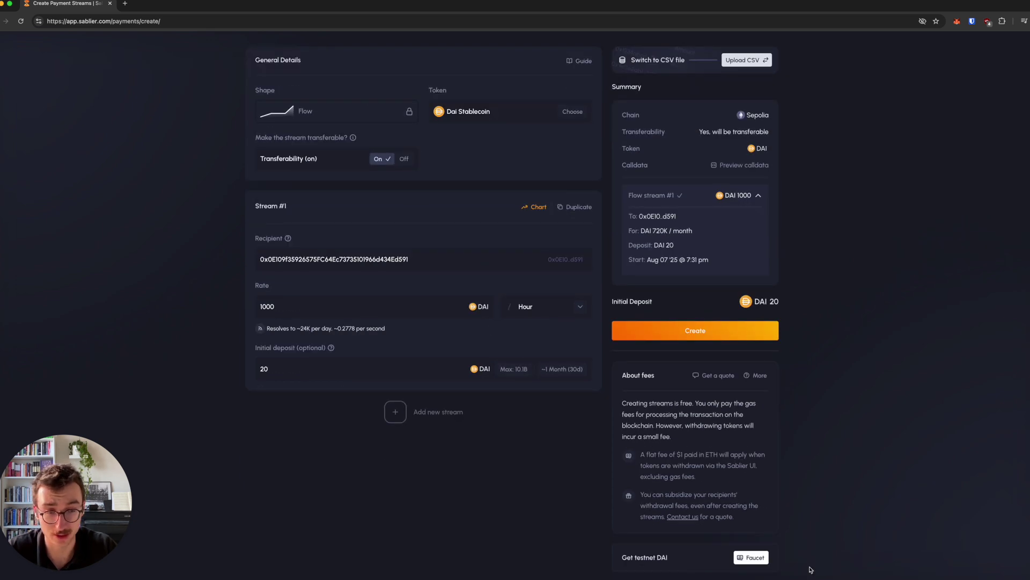
pyautogui.scroll(3, 647, 484)
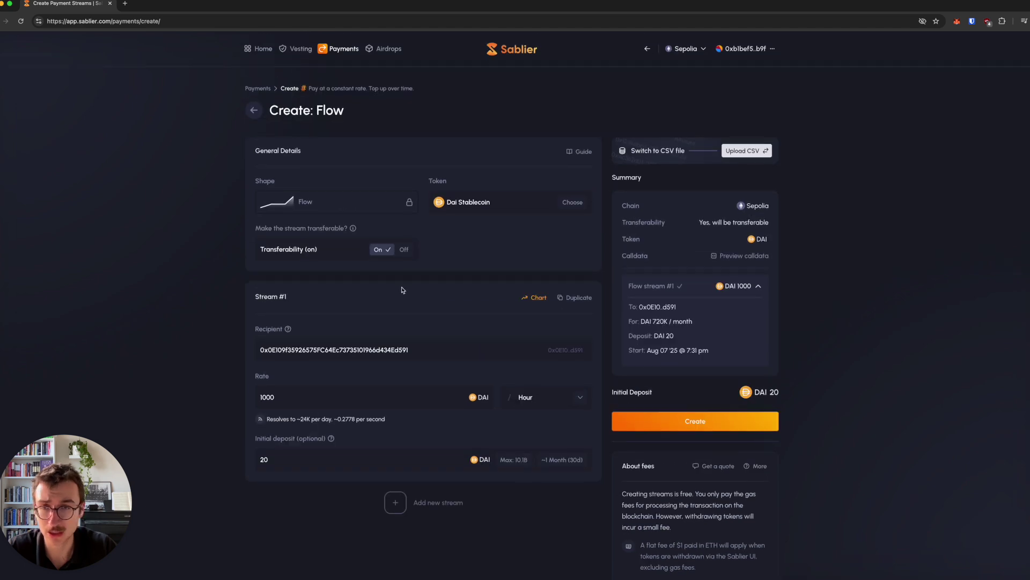
pyautogui.click(349, 52)
pyautogui.click(591, 78)
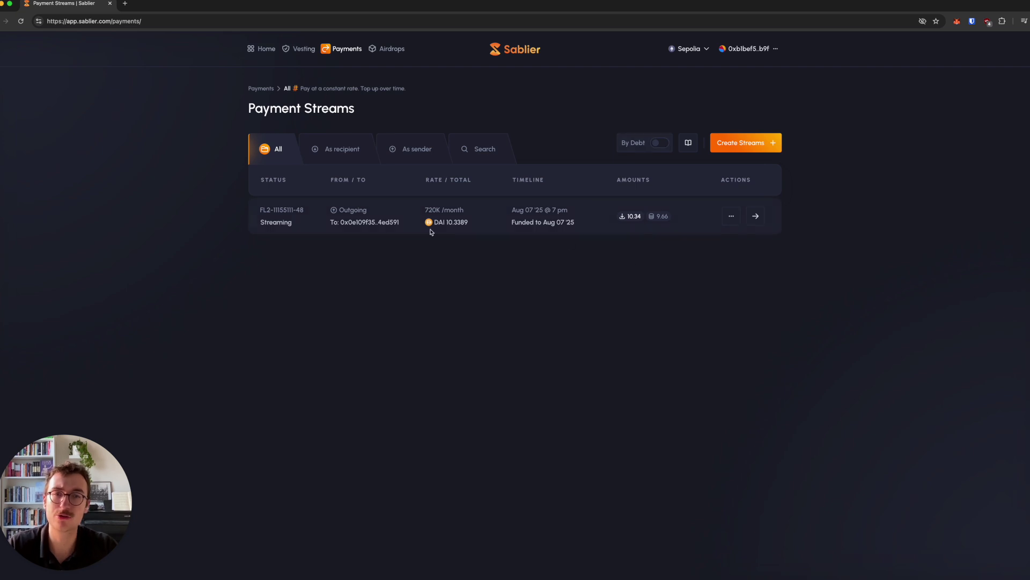
pyautogui.click(756, 216)
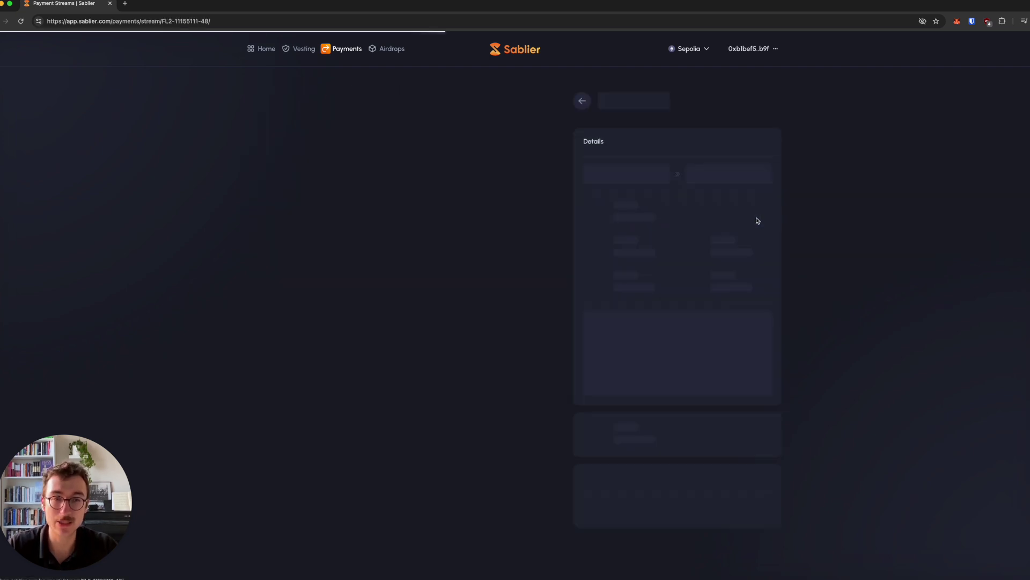
# Examine the stream's live streamed amount and its monthly rate among the attributes
pyautogui.moveTo(346, 254); pyautogui.dragTo(433, 256)
pyautogui.click(434, 257)
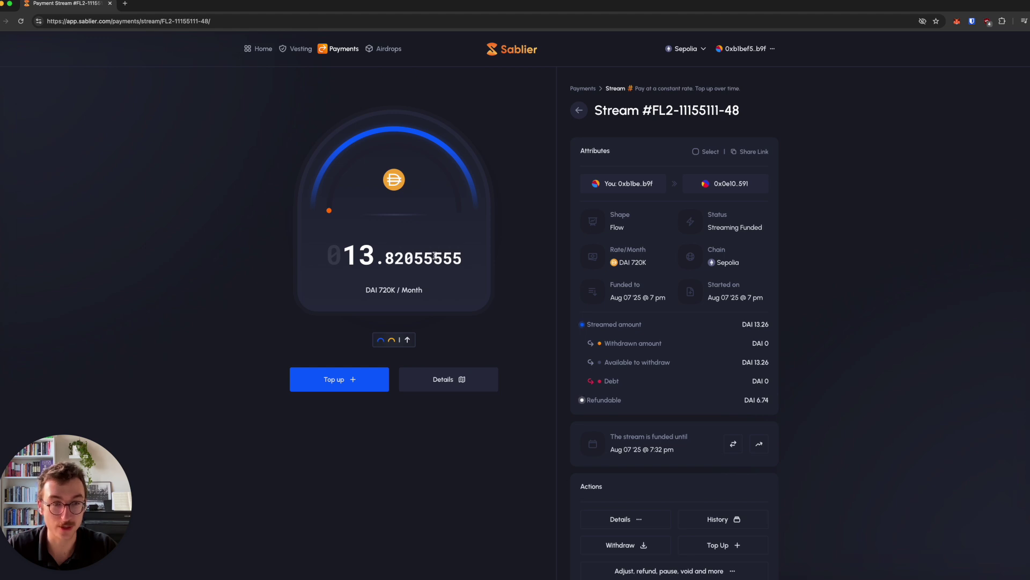
pyautogui.scroll(-1, 568, 319)
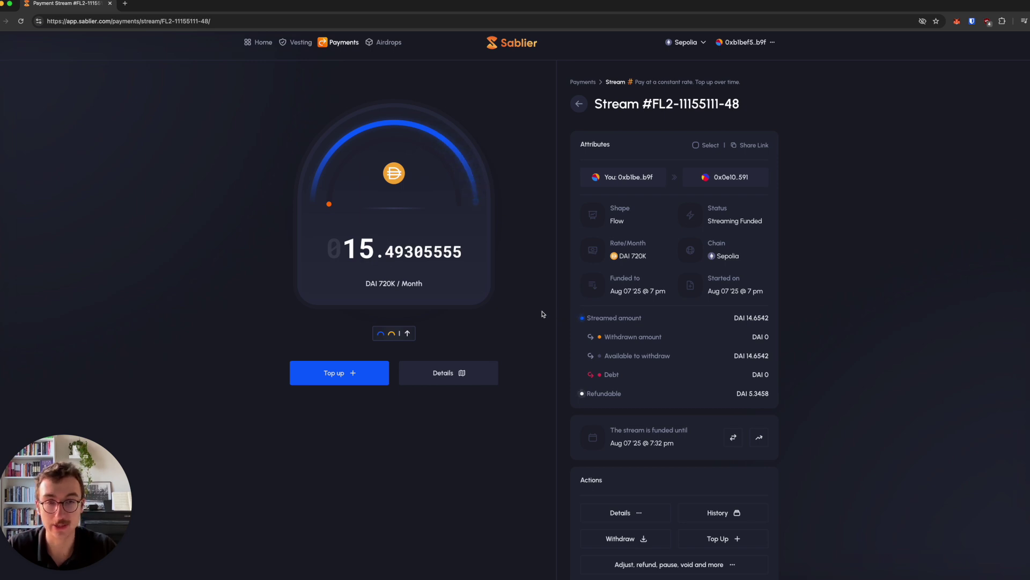
pyautogui.moveTo(649, 255); pyautogui.dragTo(594, 255)
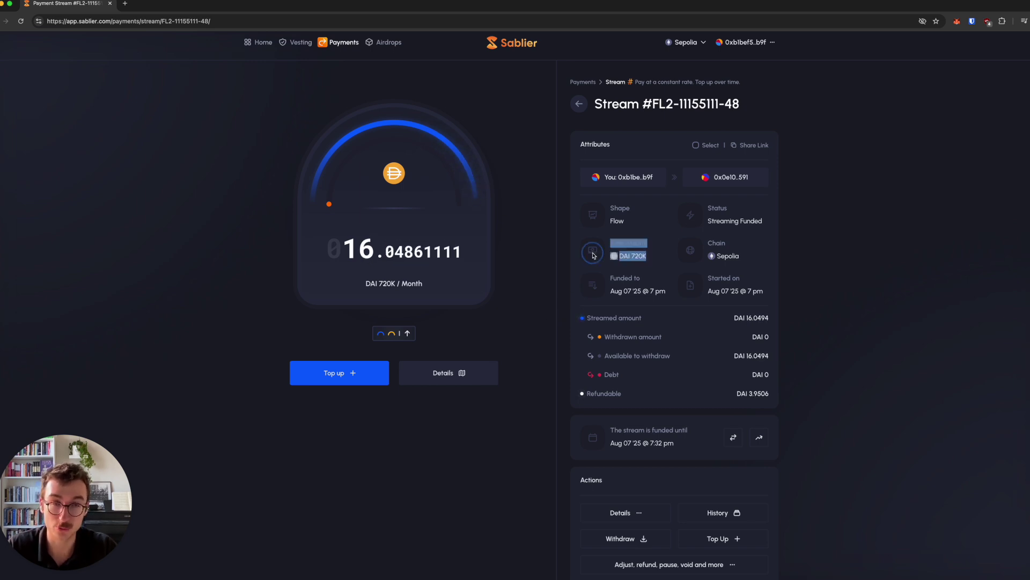
pyautogui.click(572, 235)
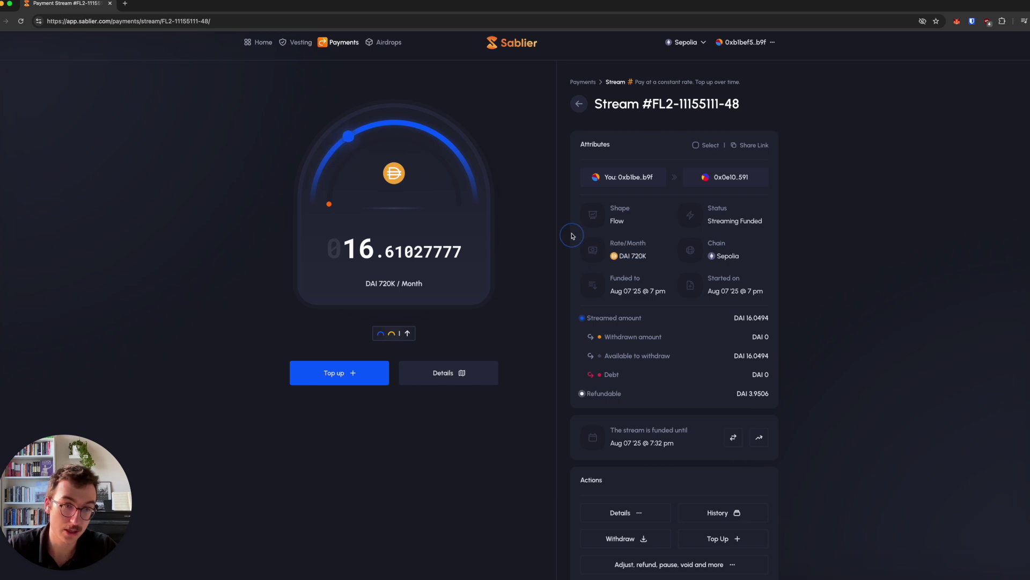
pyautogui.scroll(1, 572, 235)
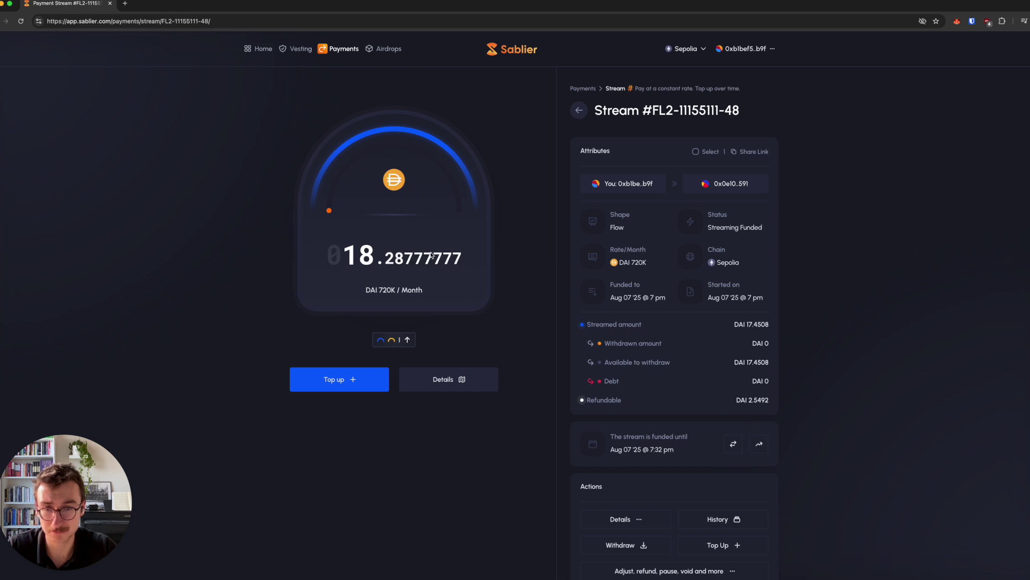
# Open the stream's full details and look through the overview, accounting, emission chart and available actions
pyautogui.click(459, 377)
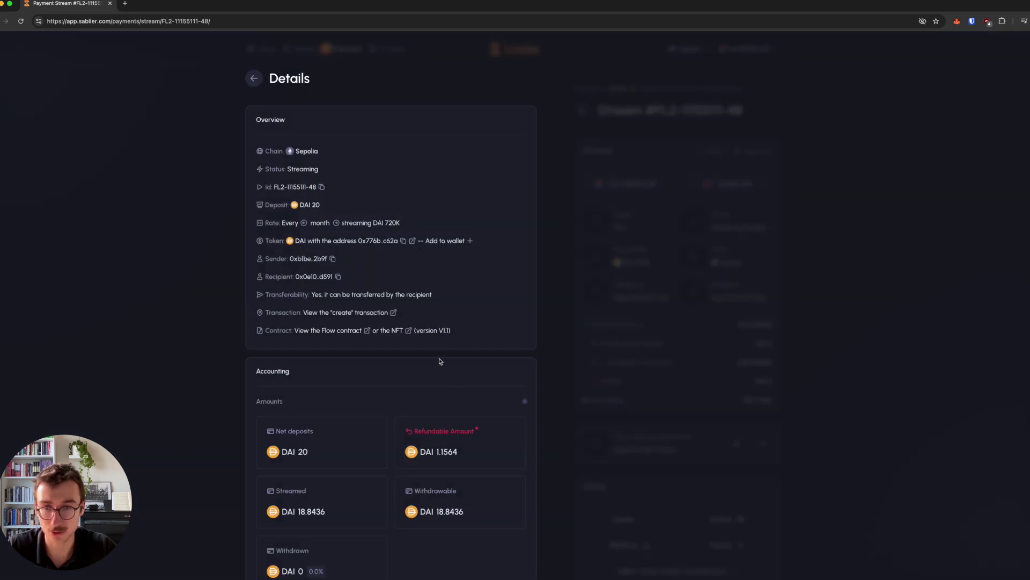
pyautogui.scroll(-2, 397, 315)
pyautogui.scroll(2, 397, 314)
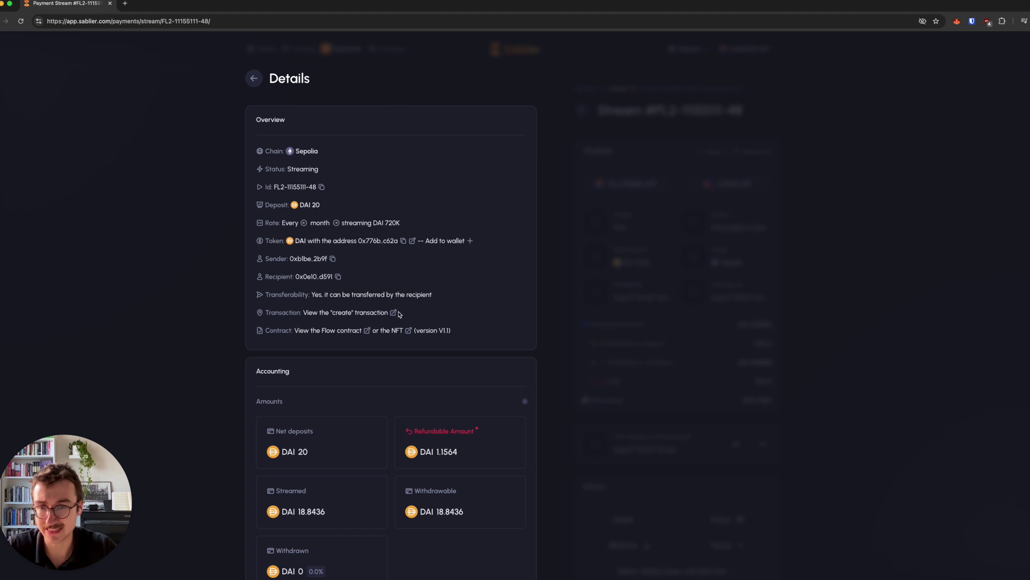
pyautogui.scroll(-10, 400, 314)
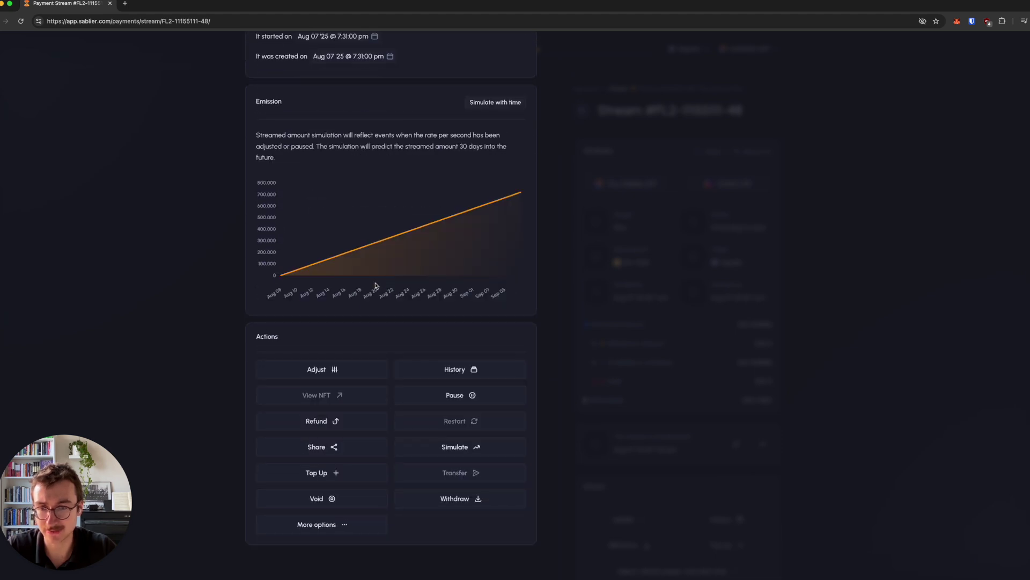
pyautogui.scroll(6, 376, 286)
pyautogui.scroll(-4, 376, 286)
pyautogui.scroll(8, 376, 286)
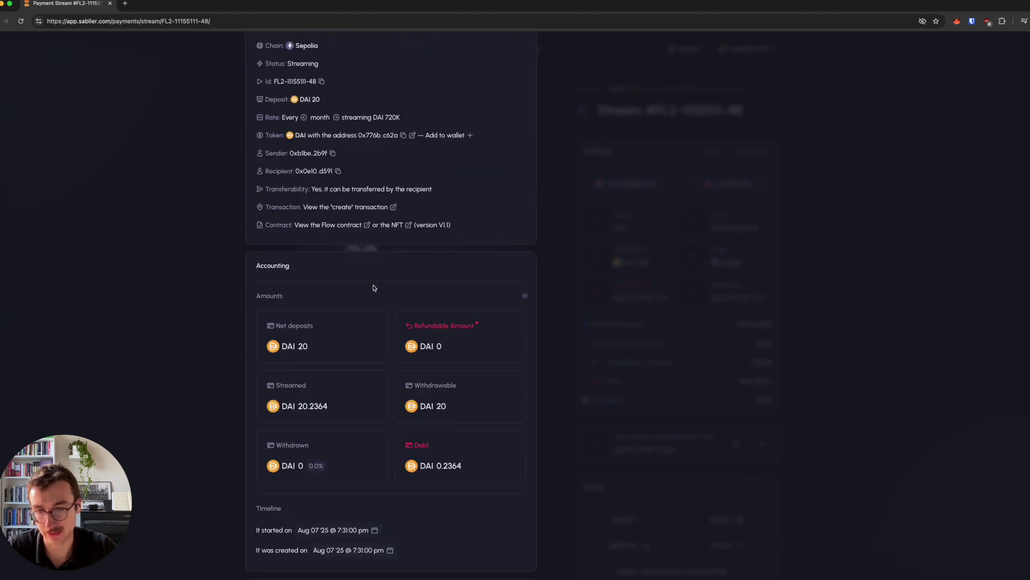
pyautogui.scroll(3, 374, 285)
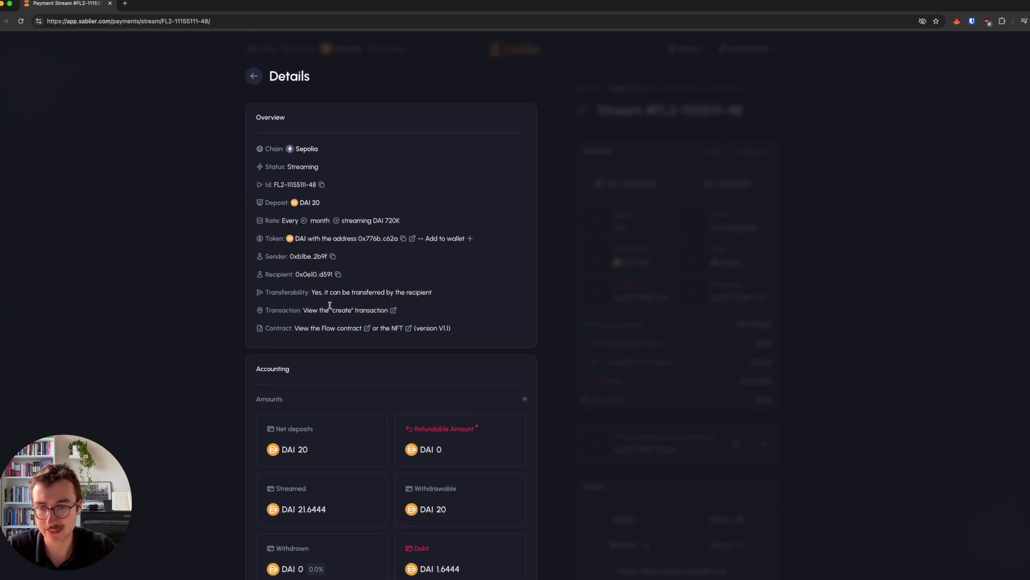
# Examine the accounting amounts: net deposits, streamed, withdrawn, withdrawable and refundable
pyautogui.scroll(-3, 322, 303)
pyautogui.moveTo(315, 298); pyautogui.dragTo(263, 283)
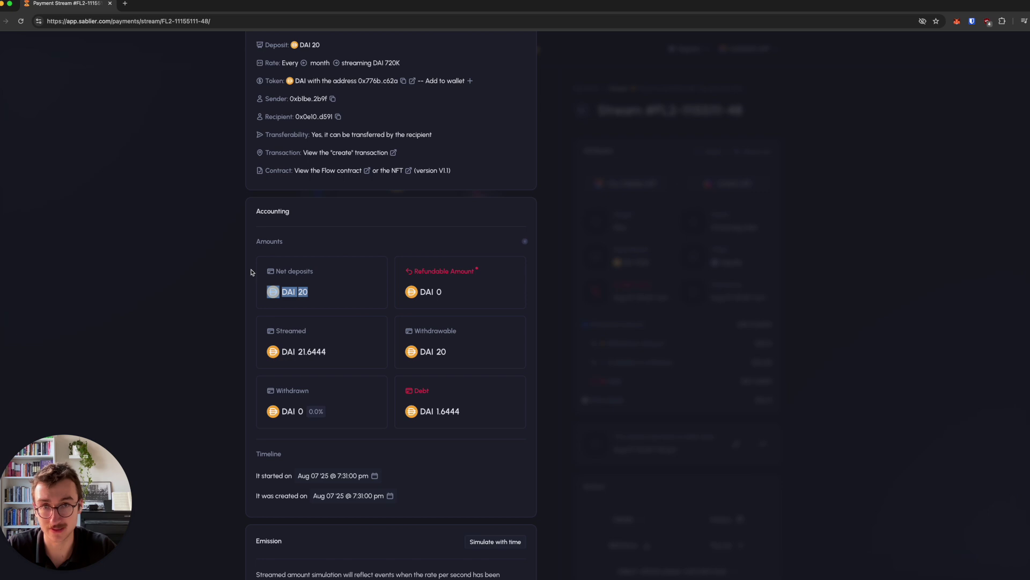
pyautogui.click(324, 288)
pyautogui.moveTo(335, 354); pyautogui.dragTo(284, 317)
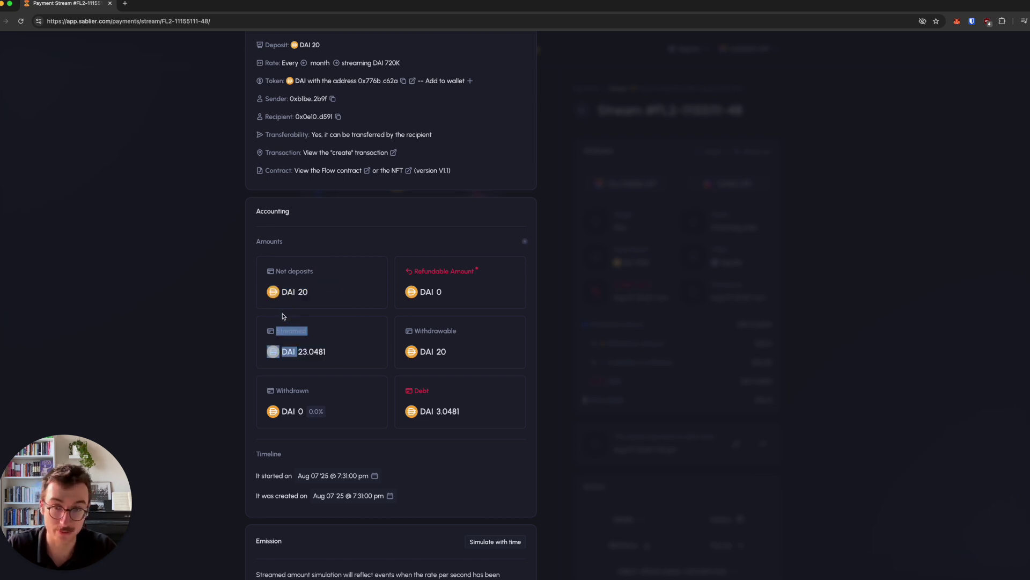
pyautogui.click(332, 422)
pyautogui.moveTo(317, 414); pyautogui.dragTo(302, 375)
pyautogui.click(304, 376)
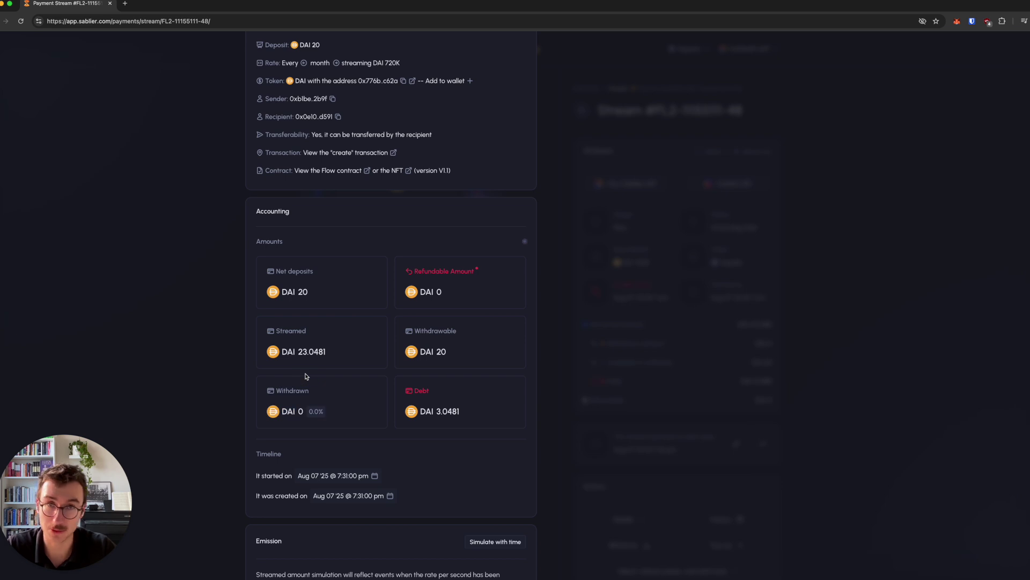
pyautogui.moveTo(454, 356); pyautogui.dragTo(414, 325)
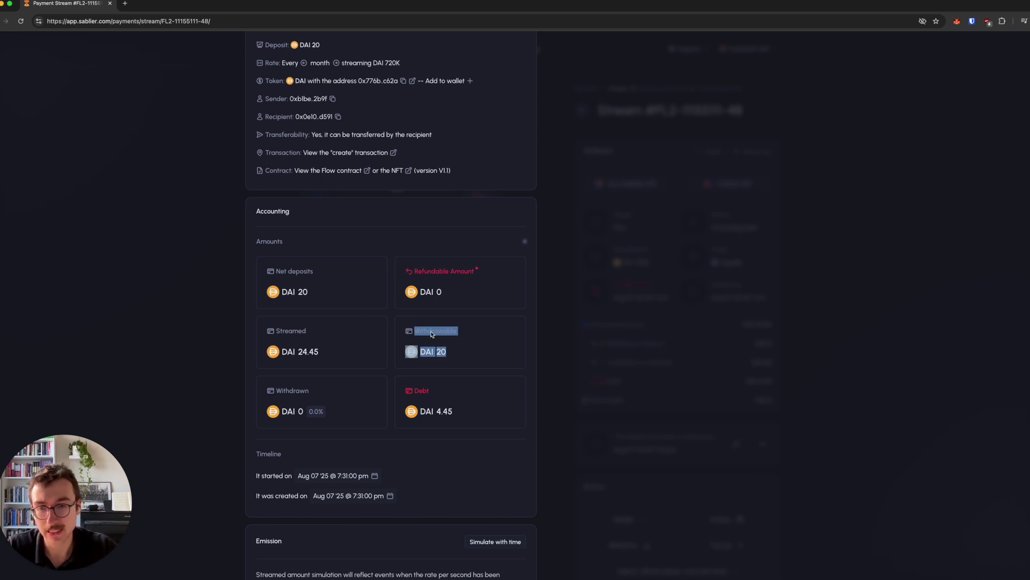
pyautogui.moveTo(455, 285); pyautogui.dragTo(425, 262)
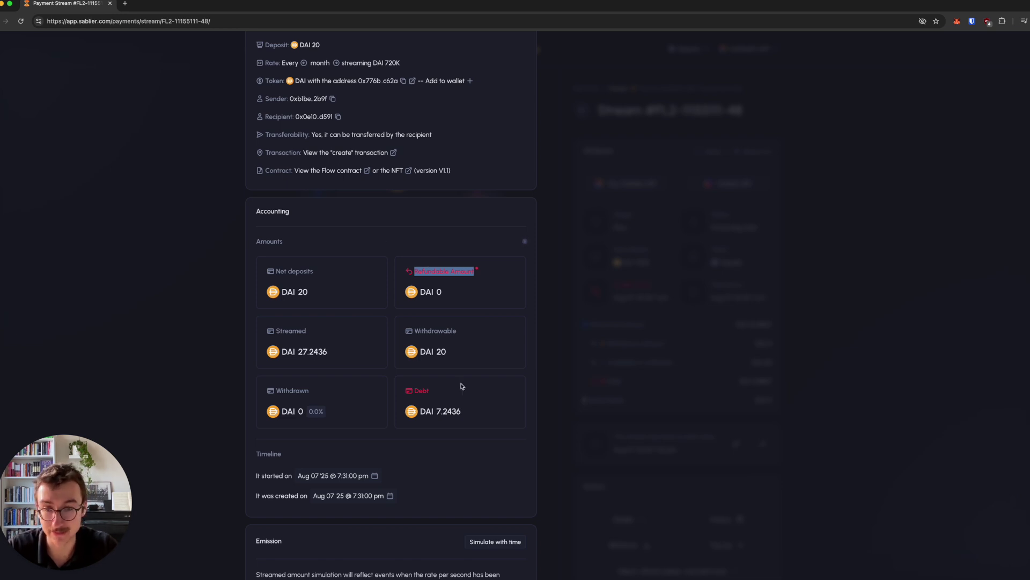
# Examine the stream's debt amount and look through its details down to the available actions
pyautogui.tripleClick(491, 411)
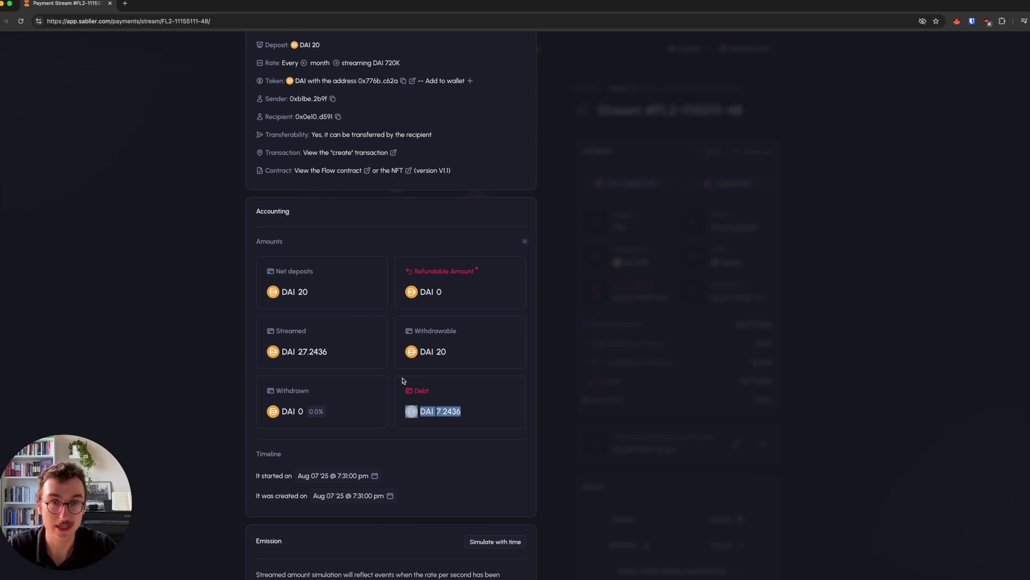
pyautogui.scroll(3, 403, 380)
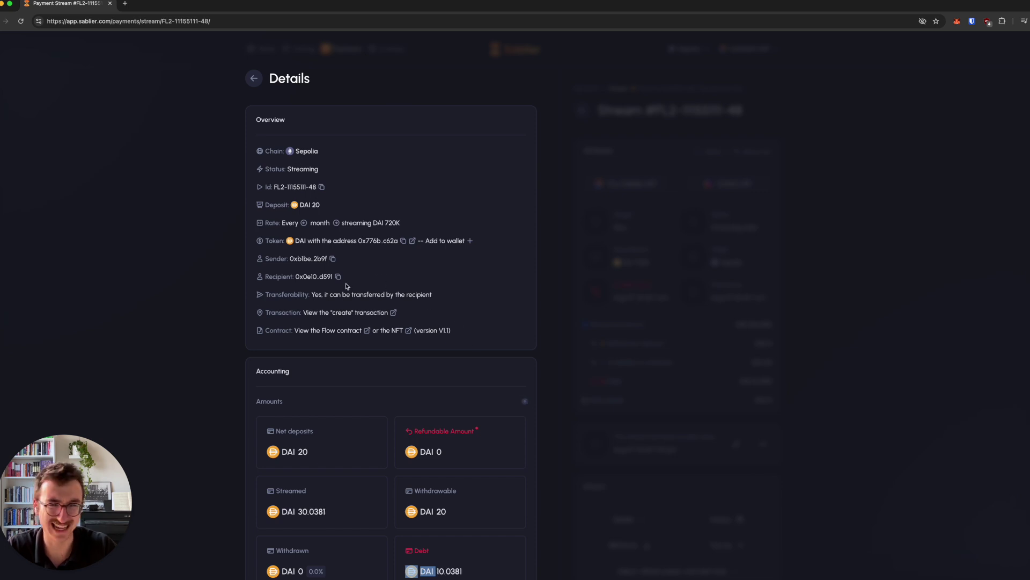
pyautogui.scroll(-10, 346, 286)
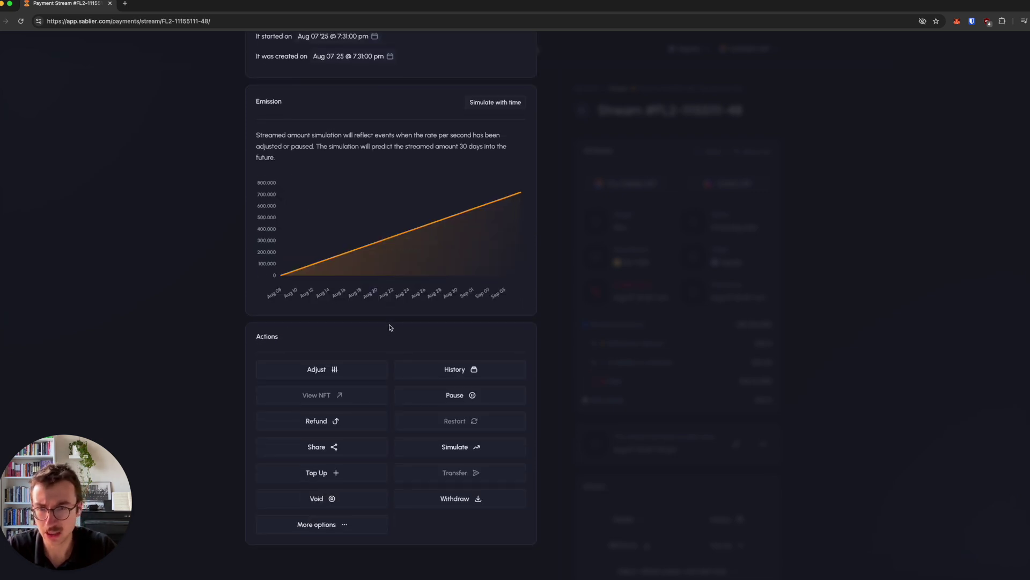
# Inspect the top-up entry of the stream's transaction history on Etherscan and return to the stream's main page
pyautogui.click(467, 369)
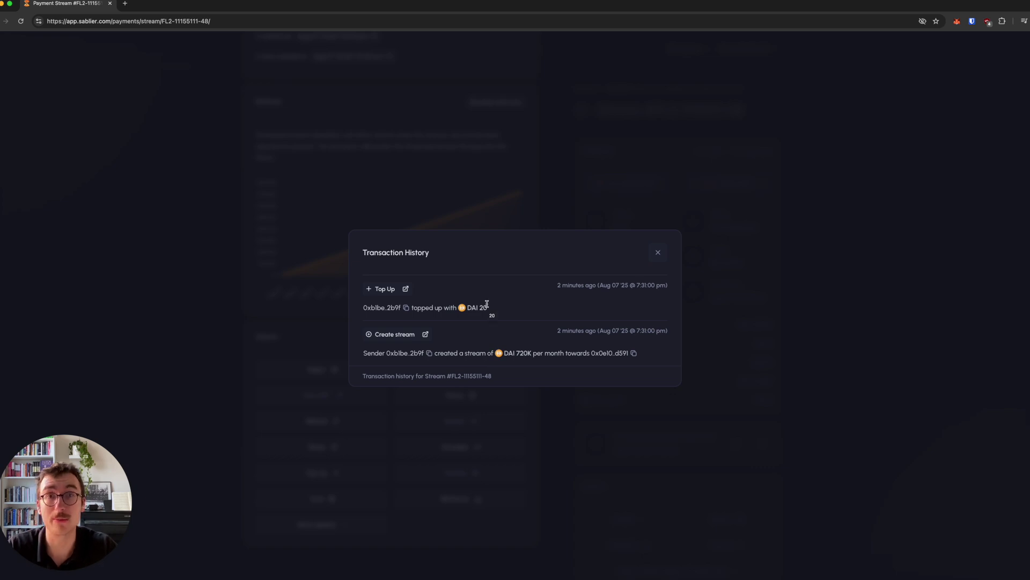
pyautogui.click(407, 289)
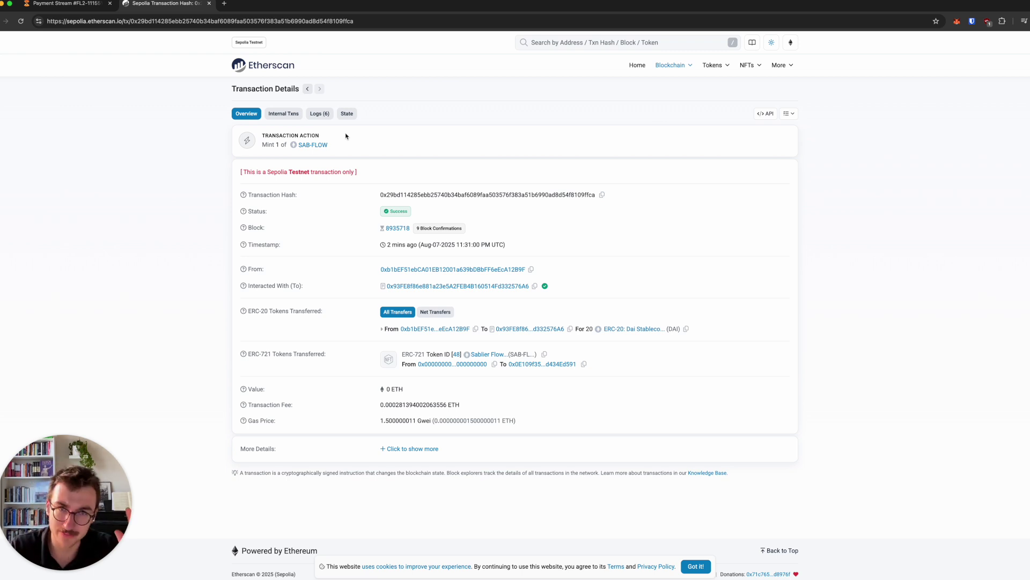
pyautogui.click(209, 4)
pyautogui.click(279, 208)
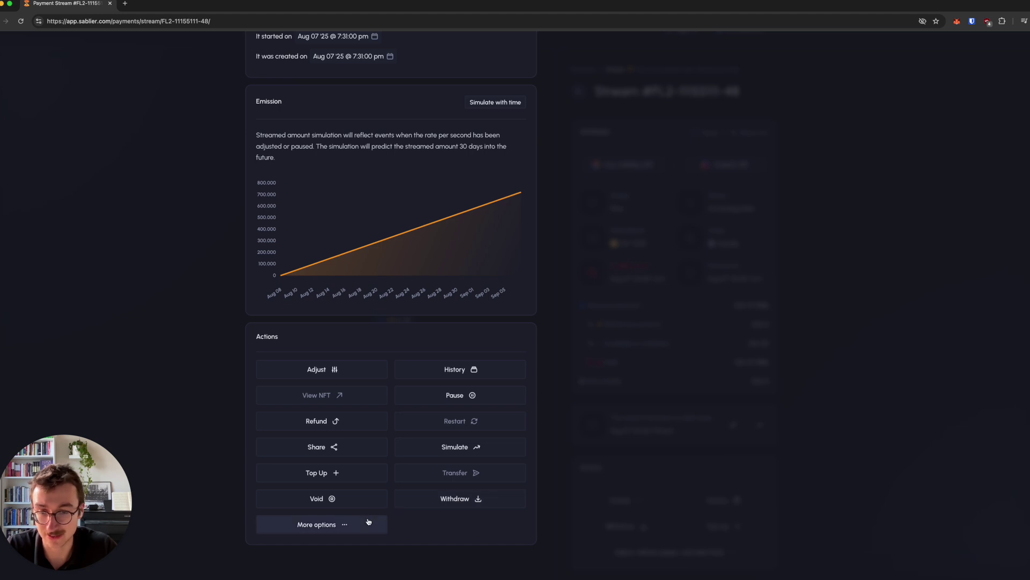
pyautogui.click(204, 408)
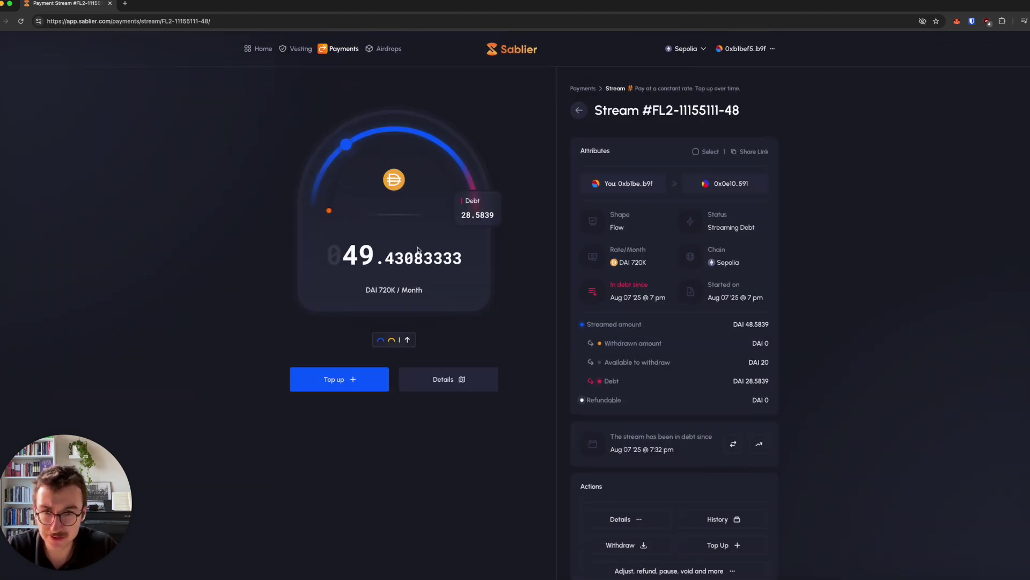
# Examine the stream's live streamed amount and the debt shown on its gauge
pyautogui.moveTo(339, 251); pyautogui.dragTo(447, 261)
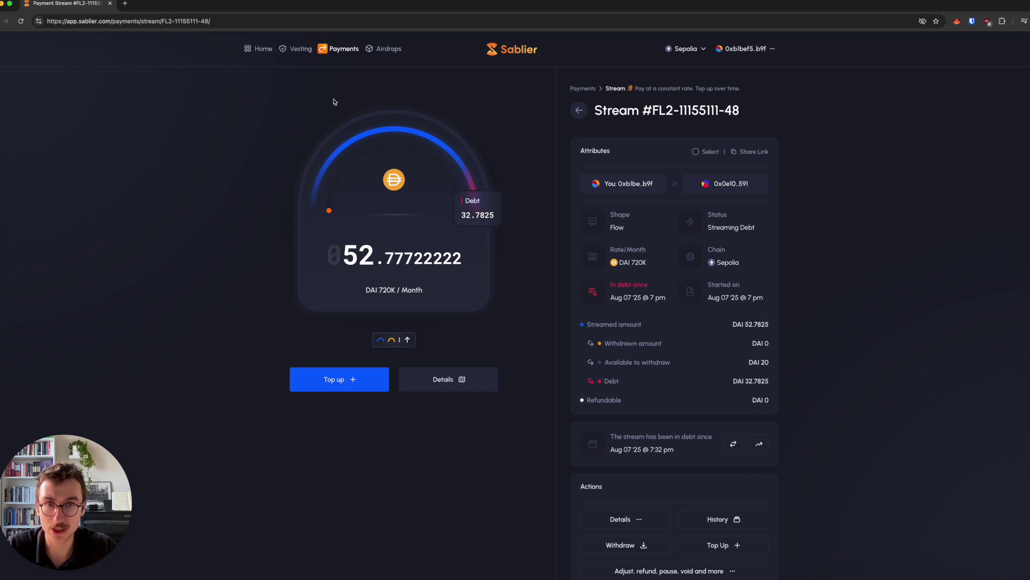
pyautogui.click(196, 20)
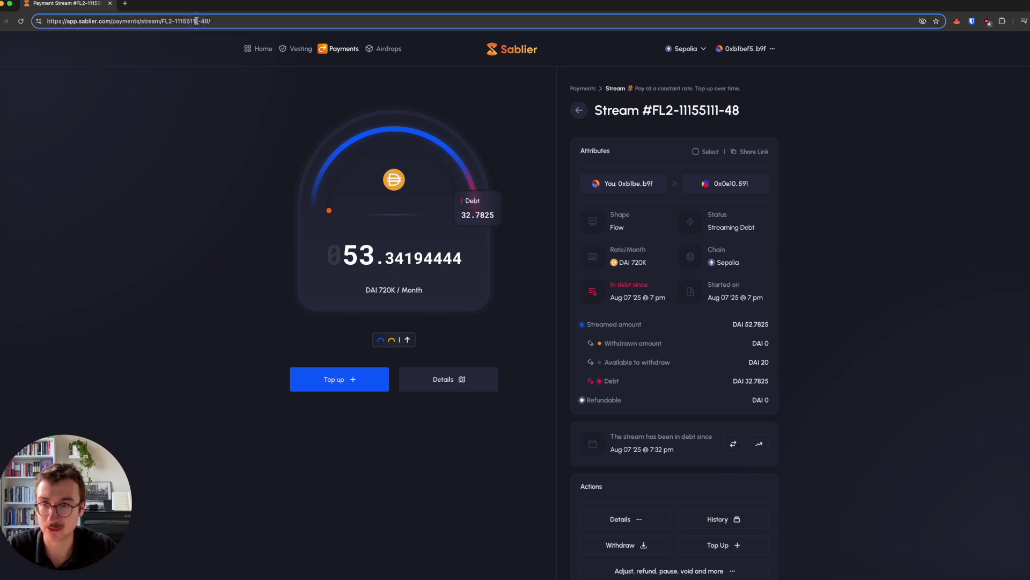
pyautogui.click(177, 83)
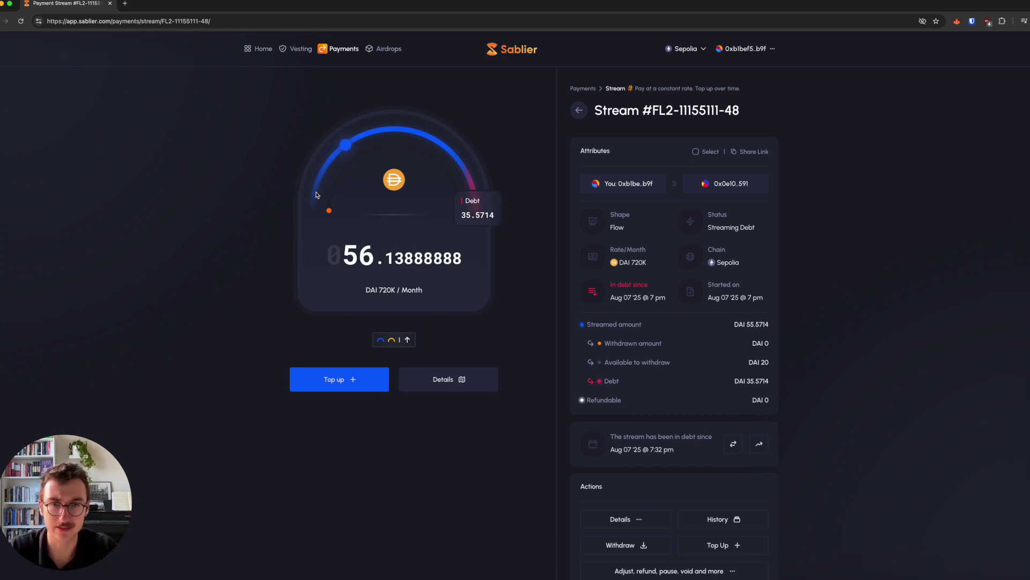
pyautogui.doubleClick(408, 265)
pyautogui.click(319, 266)
pyautogui.moveTo(320, 268); pyautogui.dragTo(491, 259)
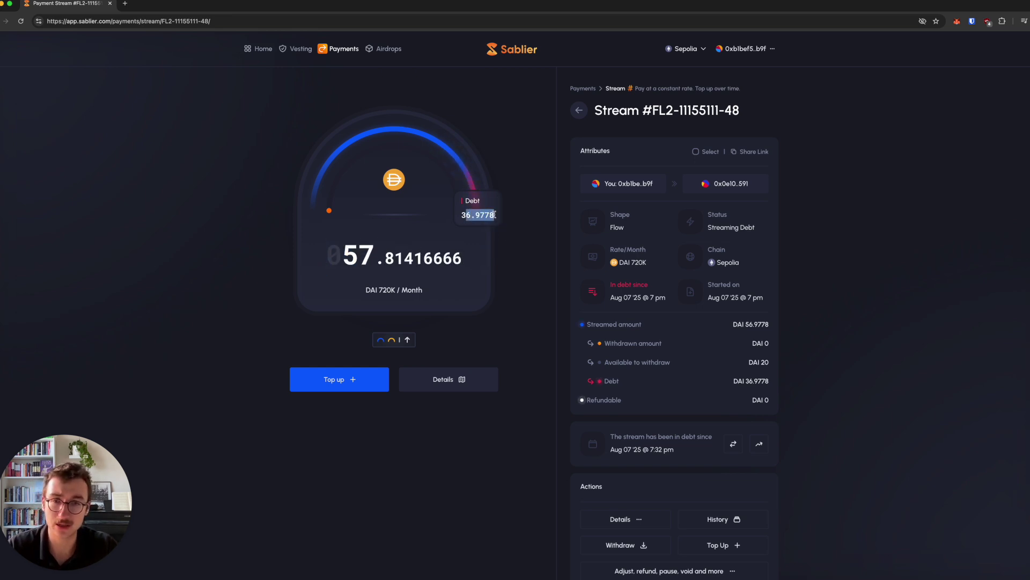
pyautogui.click(535, 226)
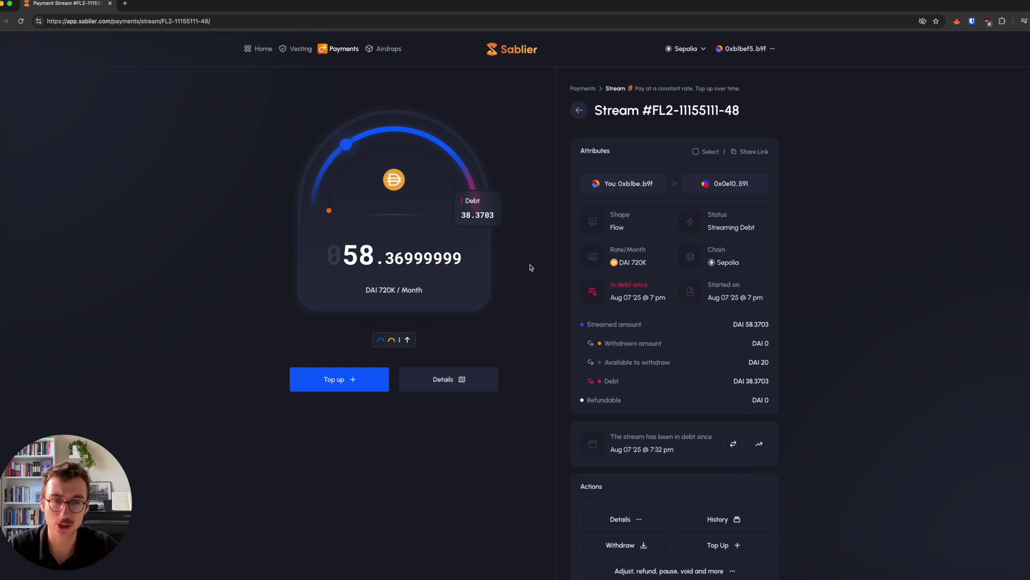
# Top up the stream with a deposit of 100 DAI and confirm the transaction in the MetaMask wallet
pyautogui.click(375, 383)
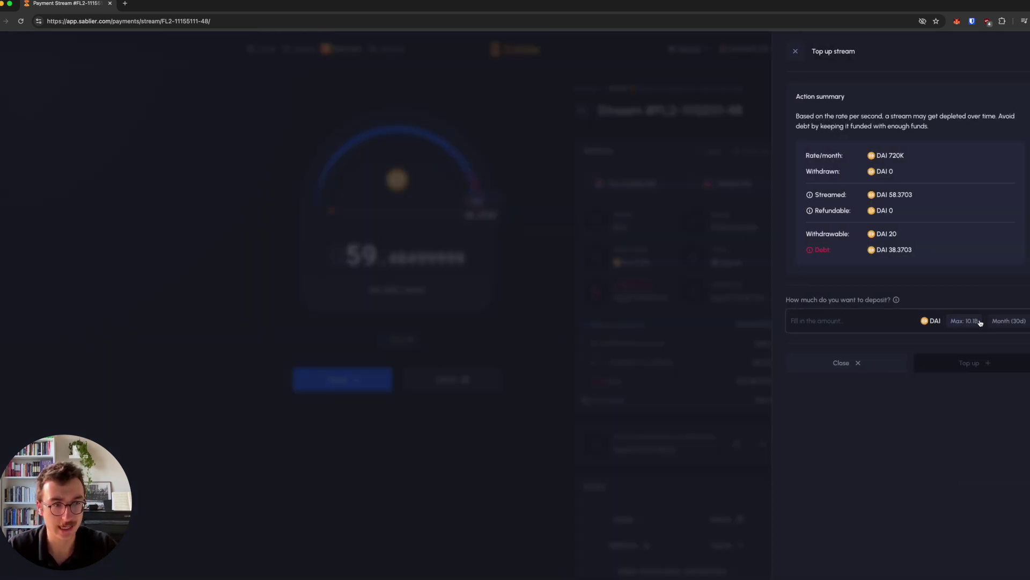
pyautogui.click(1009, 321)
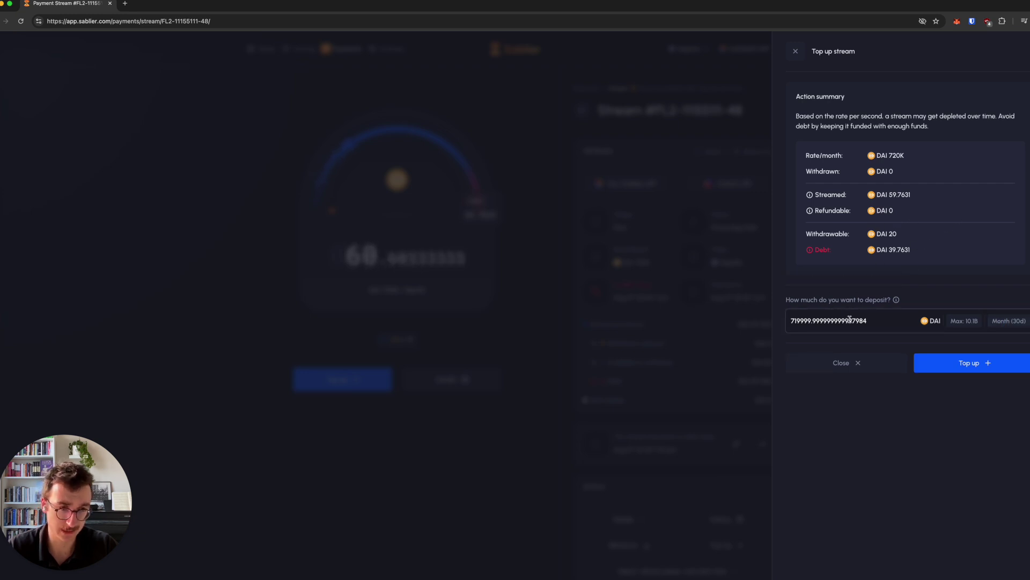
pyautogui.moveTo(869, 321); pyautogui.dragTo(754, 317)
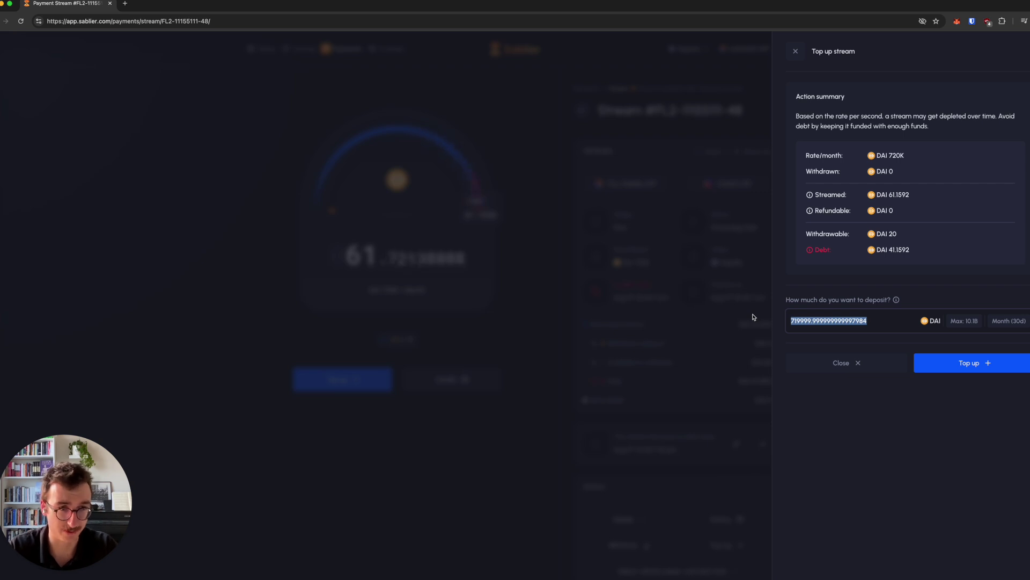
pyautogui.write('100')
pyautogui.click(963, 362)
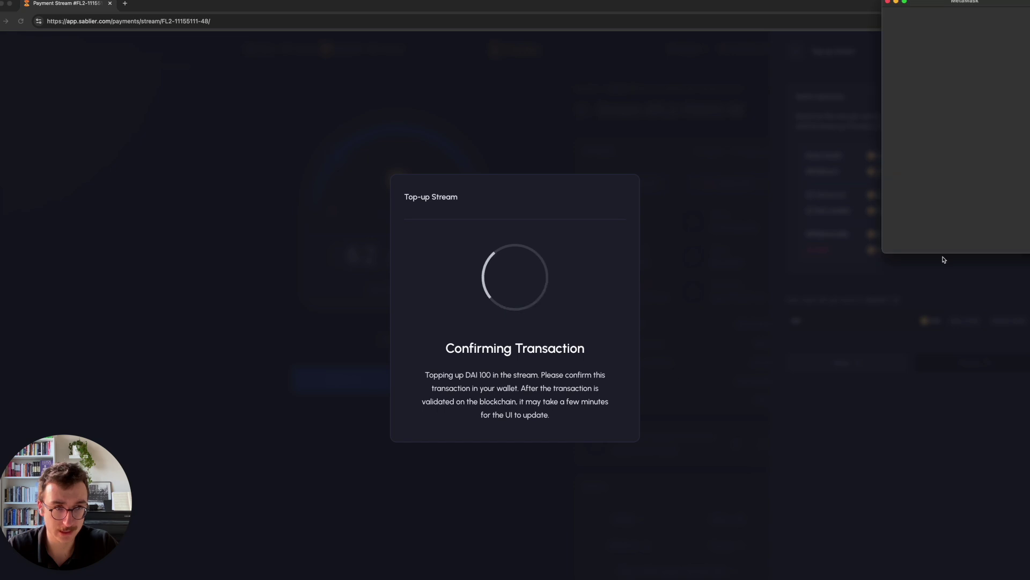
pyautogui.click(1012, 239)
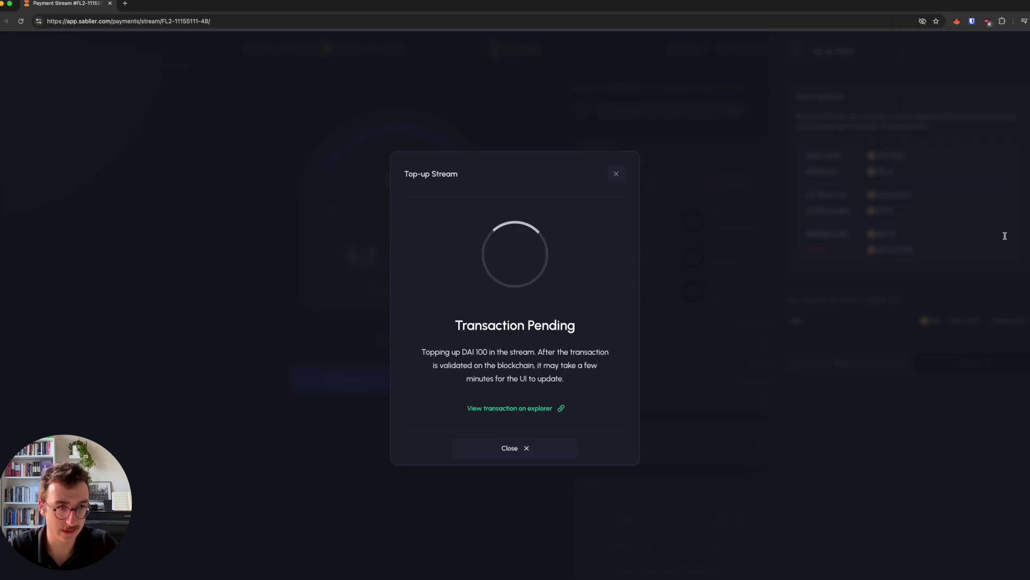
pyautogui.click(616, 175)
# Examine the debt amount in the top-up action summary while the transaction is pending
pyautogui.moveTo(925, 253); pyautogui.dragTo(845, 249)
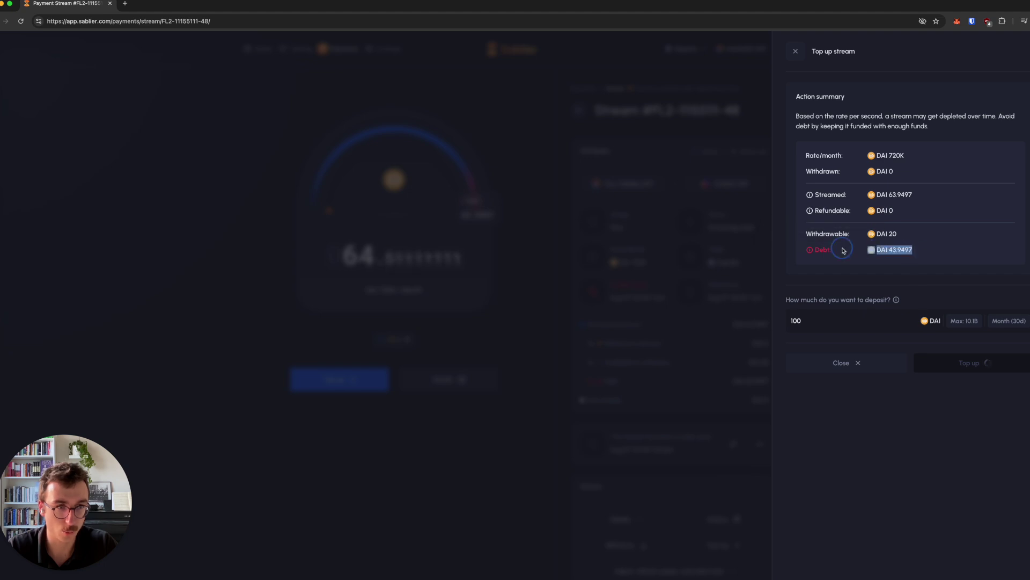
pyautogui.click(914, 249)
pyautogui.tripleClick(910, 248)
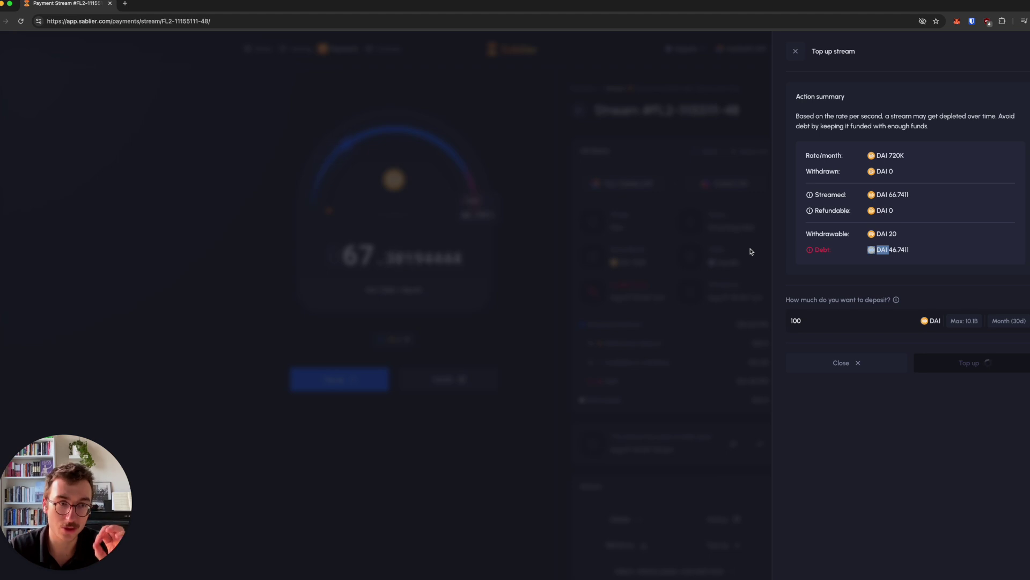
pyautogui.doubleClick(901, 249)
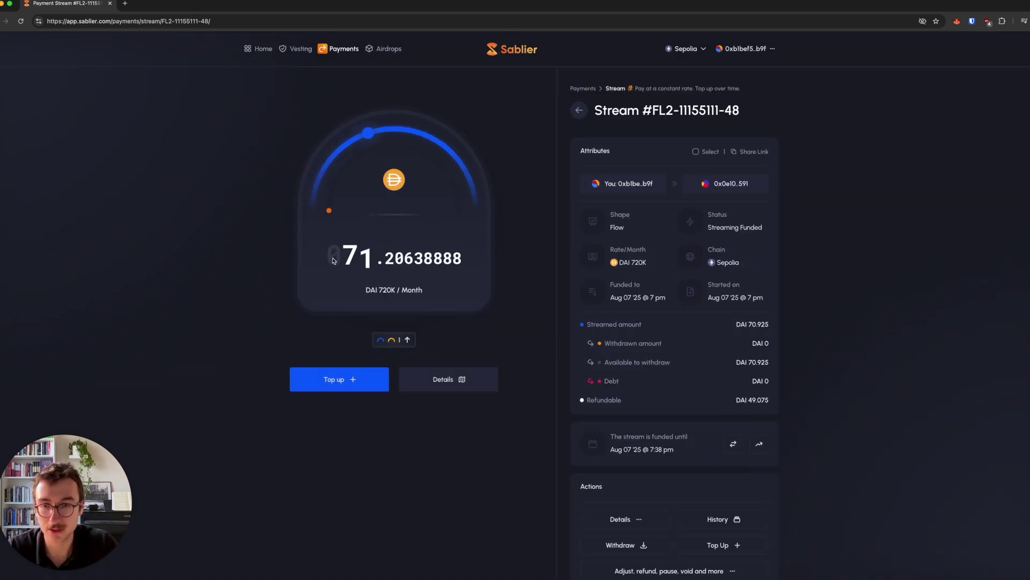
# Review the funded stream's live amount, attributes and actions after the top-up
pyautogui.moveTo(341, 256); pyautogui.dragTo(474, 275)
pyautogui.click(474, 275)
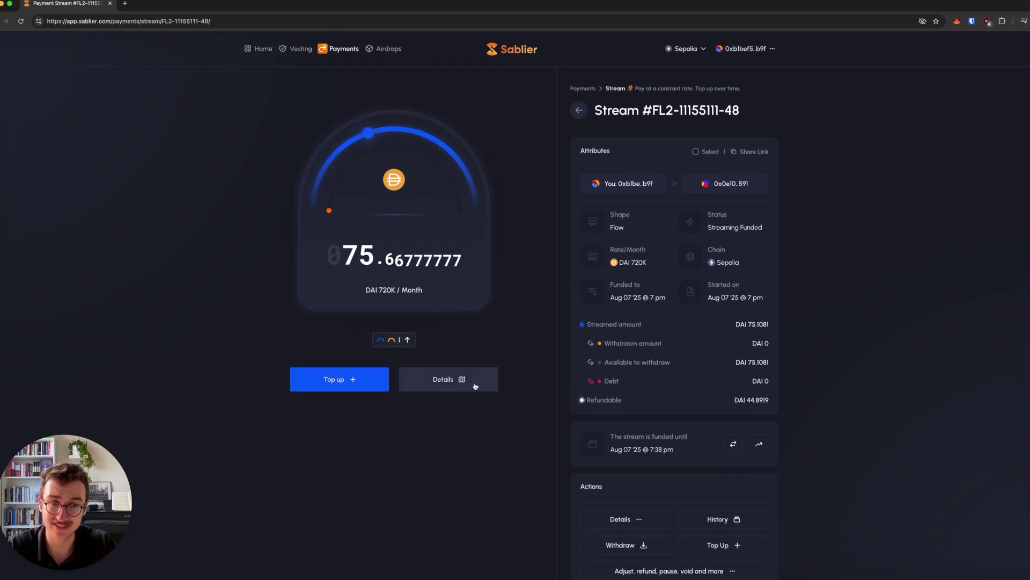
pyautogui.scroll(-1, 402, 410)
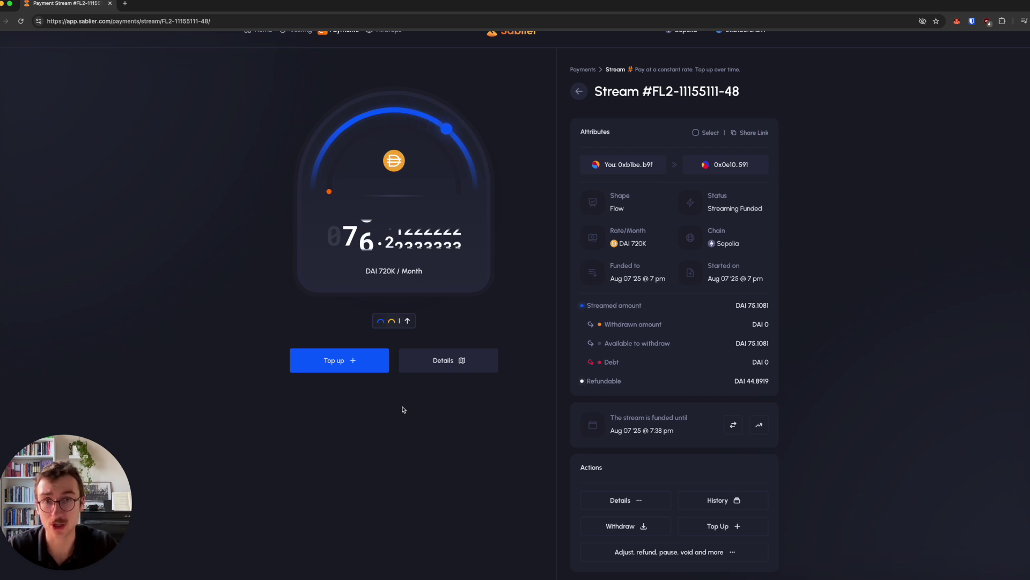
pyautogui.scroll(1, 402, 410)
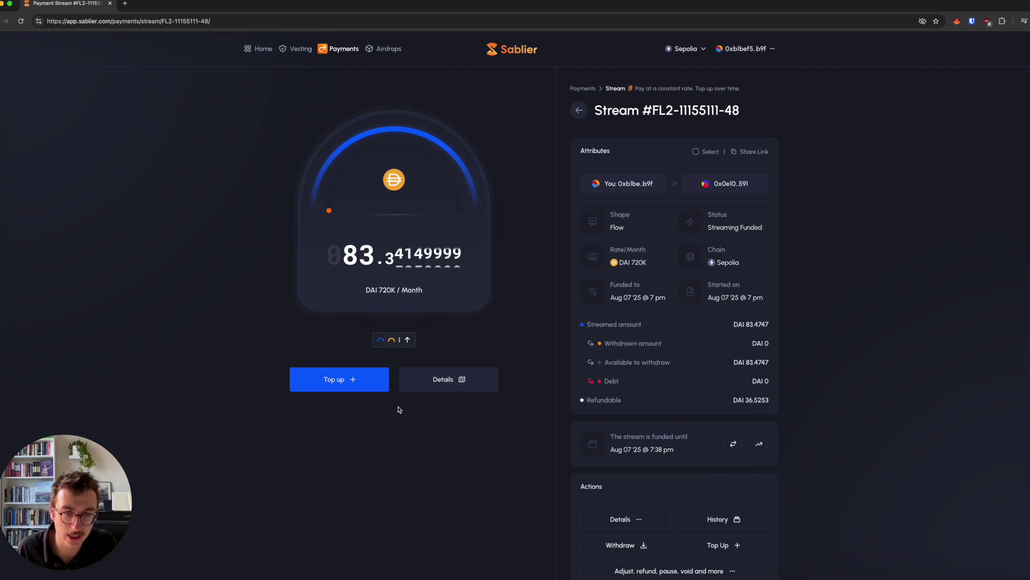
pyautogui.scroll(-1, 399, 410)
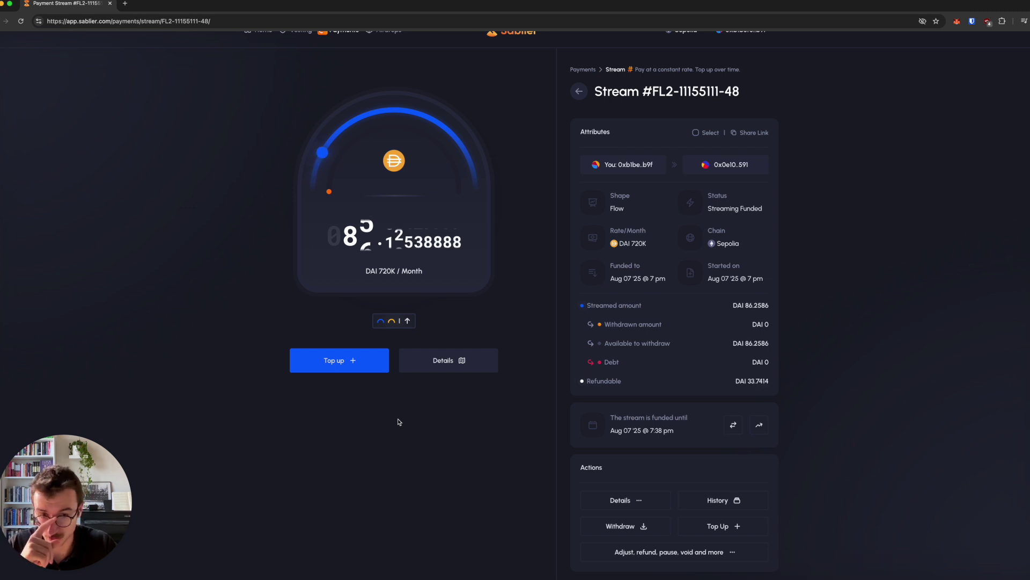
pyautogui.scroll(1, 400, 421)
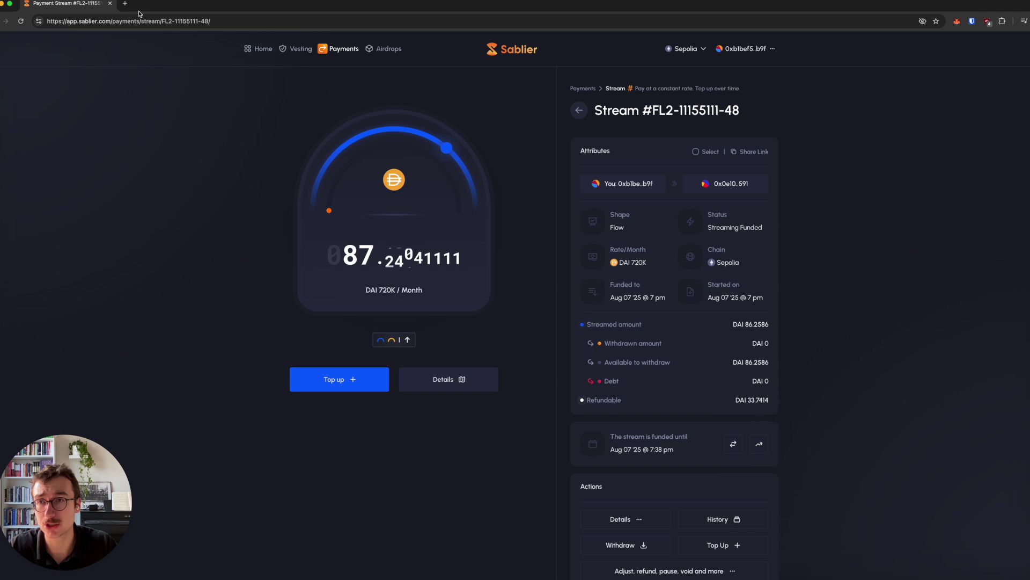
# Open the Avalanche account's transaction history in Safe{Wallet} at app.safe.global in a new tab
pyautogui.press('super+t')
pyautogui.write('appsafe')
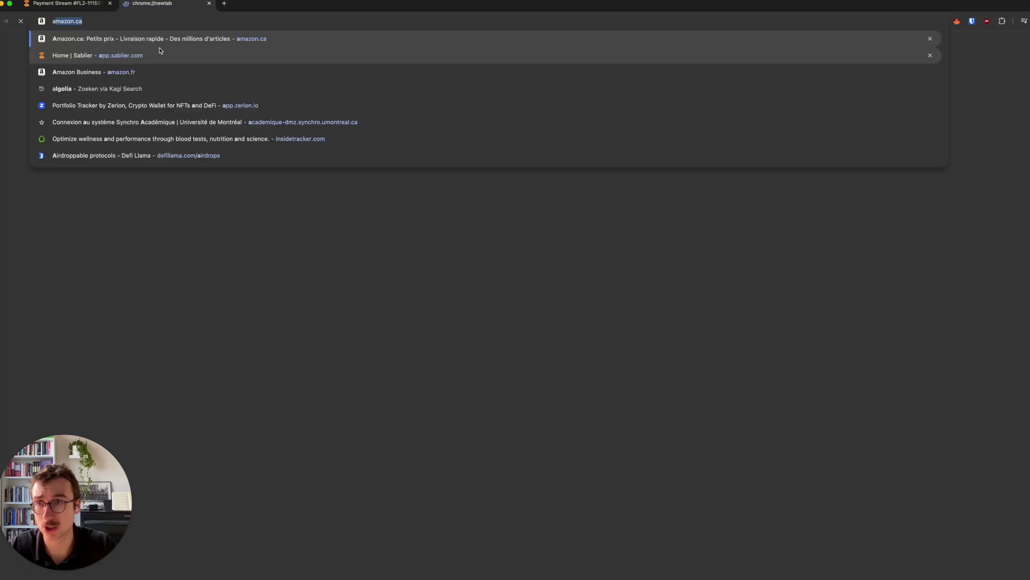
pyautogui.press('BackSpace')
pyautogui.press('BackSpace')
pyautogui.press('BackSpace')
pyautogui.press('BackSpace')
pyautogui.write('.safe.global')
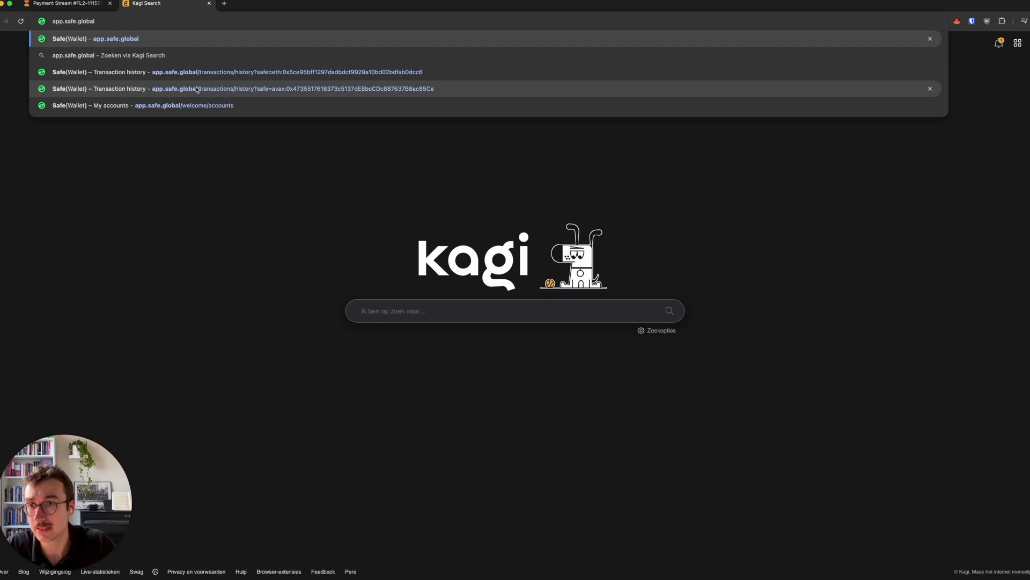
pyautogui.click(225, 90)
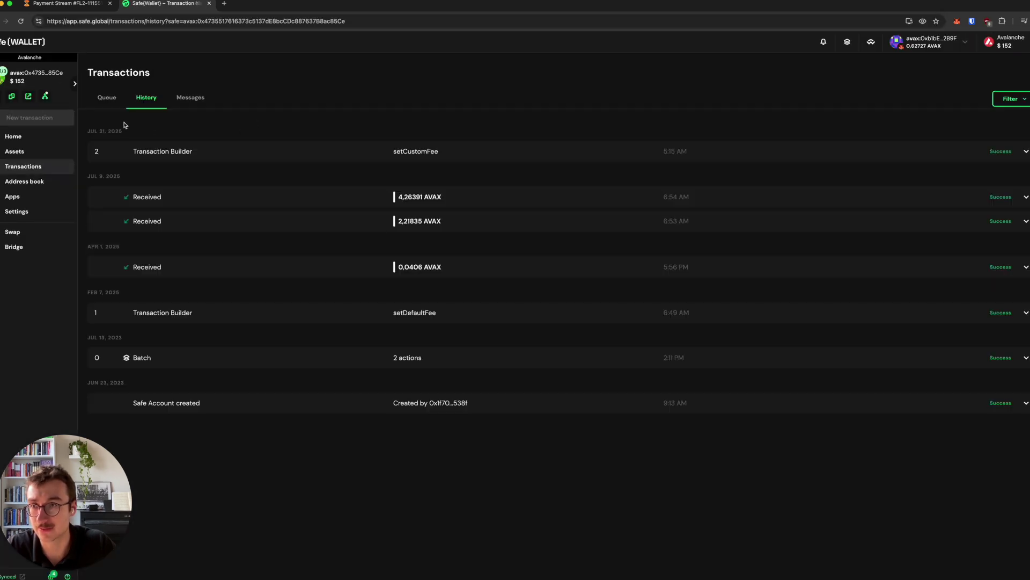
# Search the Safe apps for Sablier, launch it accepting the disclaimer, and return to the DAI stream page
pyautogui.click(56, 137)
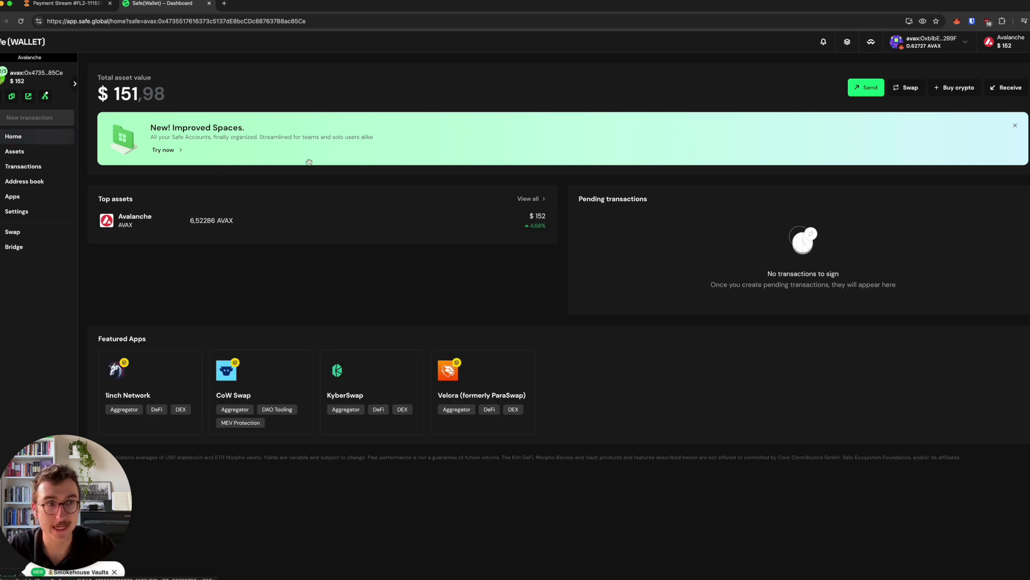
pyautogui.click(30, 199)
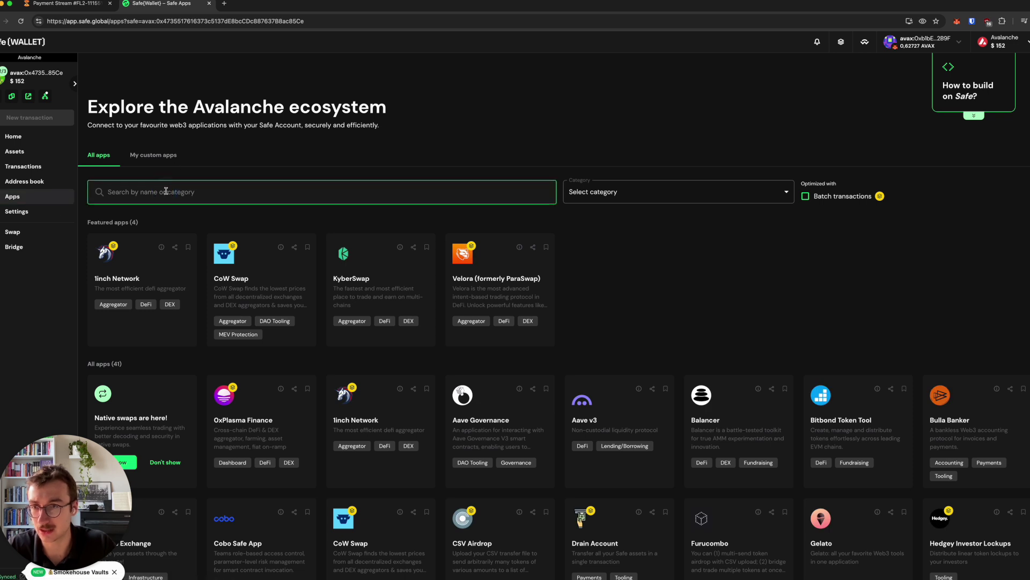
pyautogui.write('sablier')
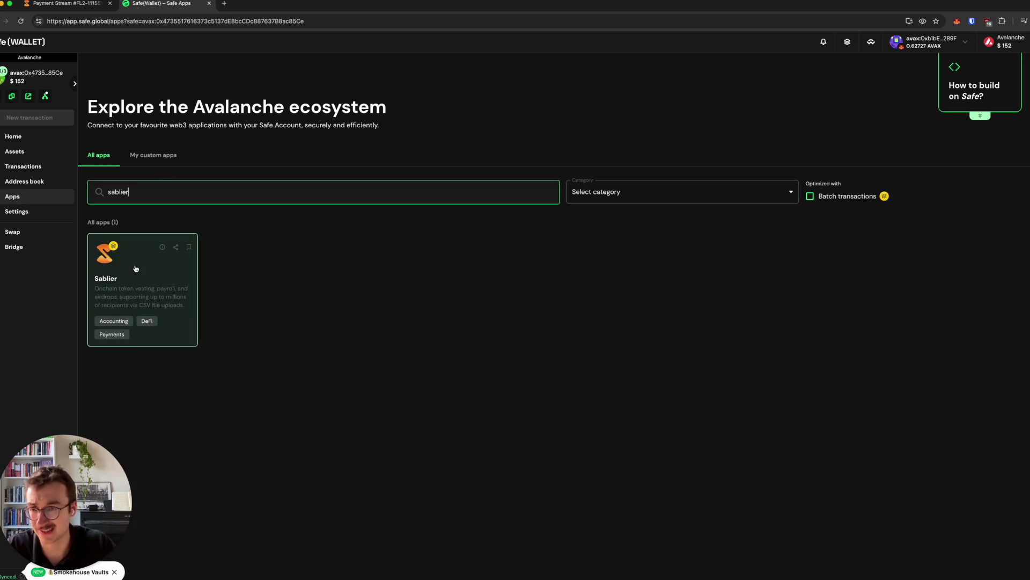
pyautogui.click(135, 268)
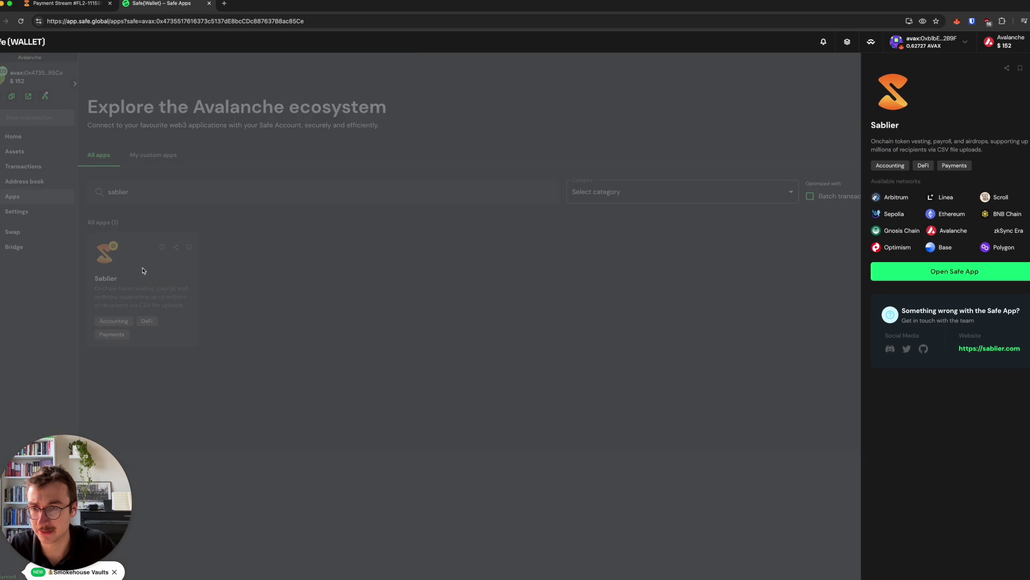
pyautogui.click(940, 274)
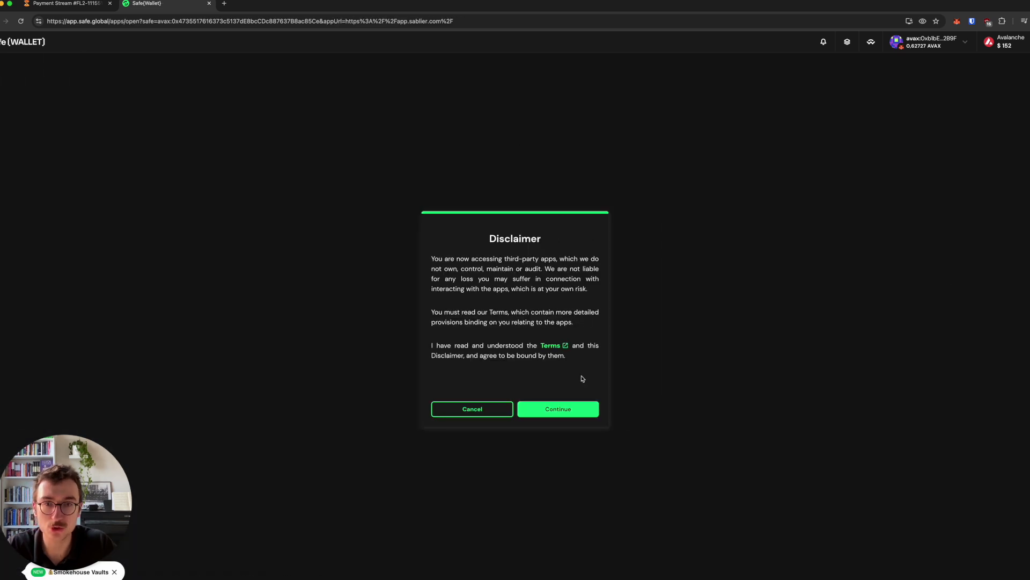
pyautogui.click(573, 405)
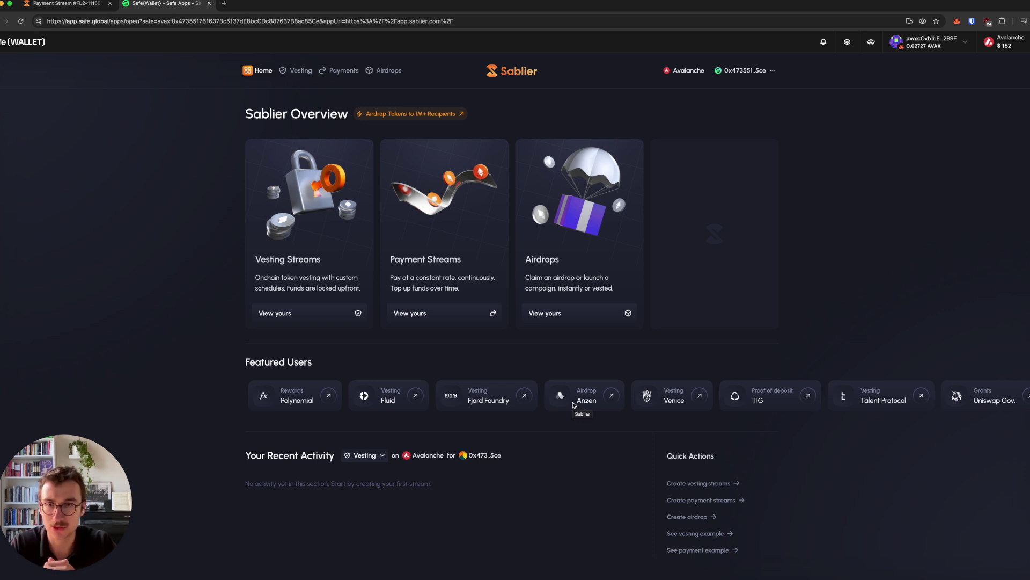
pyautogui.click(208, 4)
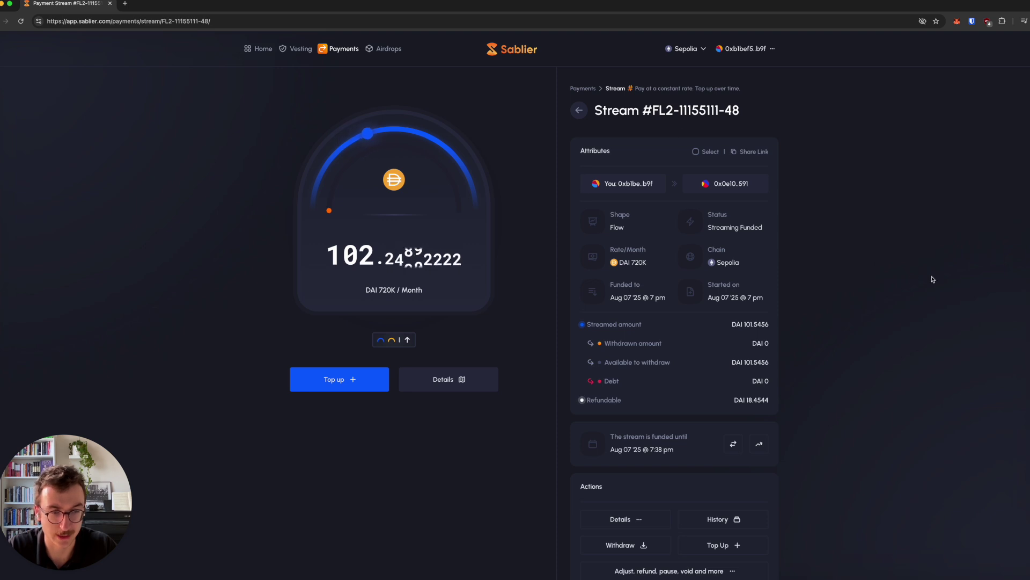
# Switch the MetaMask wallet to Account 14, the recipient of the DAI stream
pyautogui.click(957, 21)
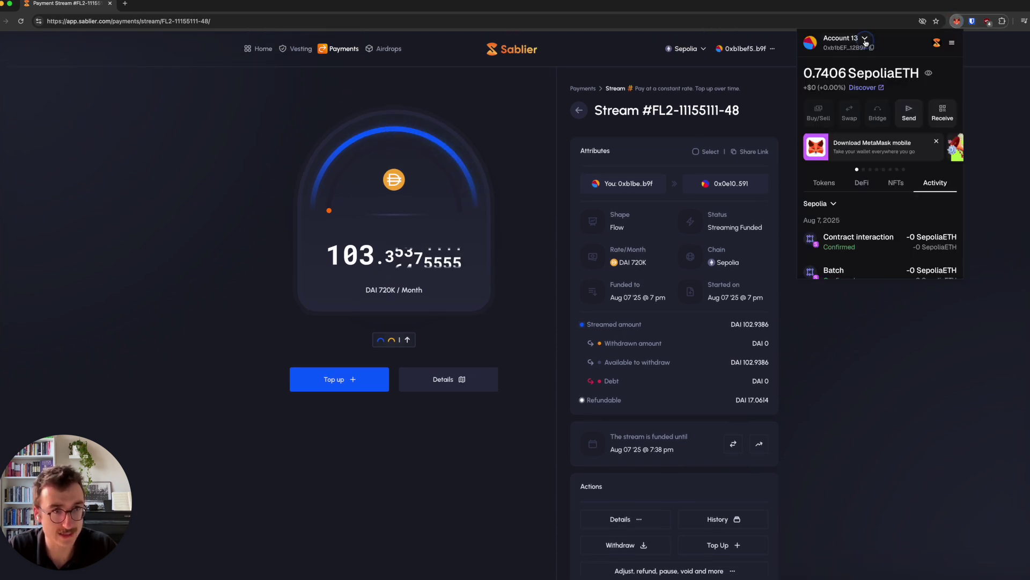
pyautogui.click(883, 39)
pyautogui.click(868, 153)
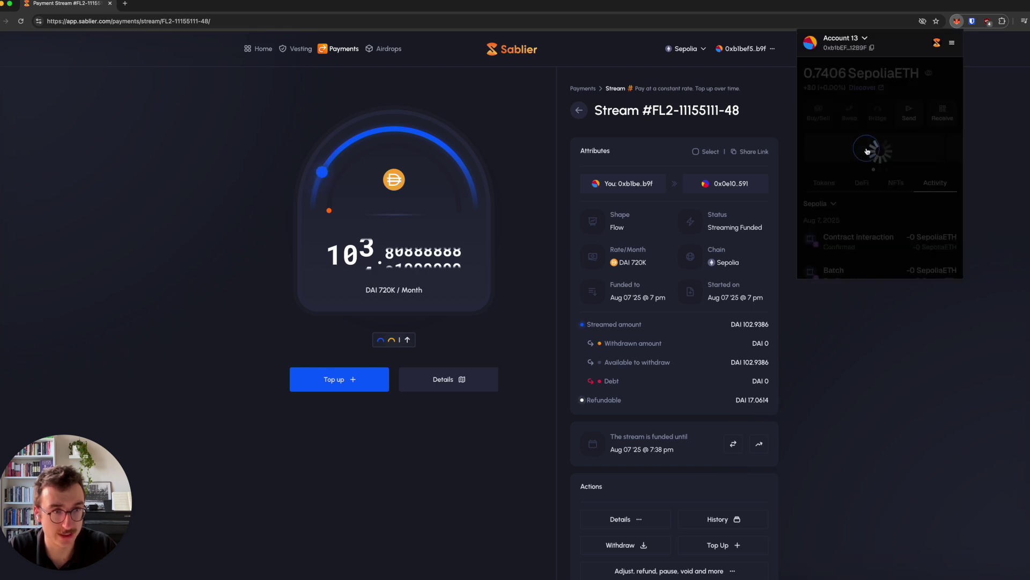
pyautogui.click(870, 264)
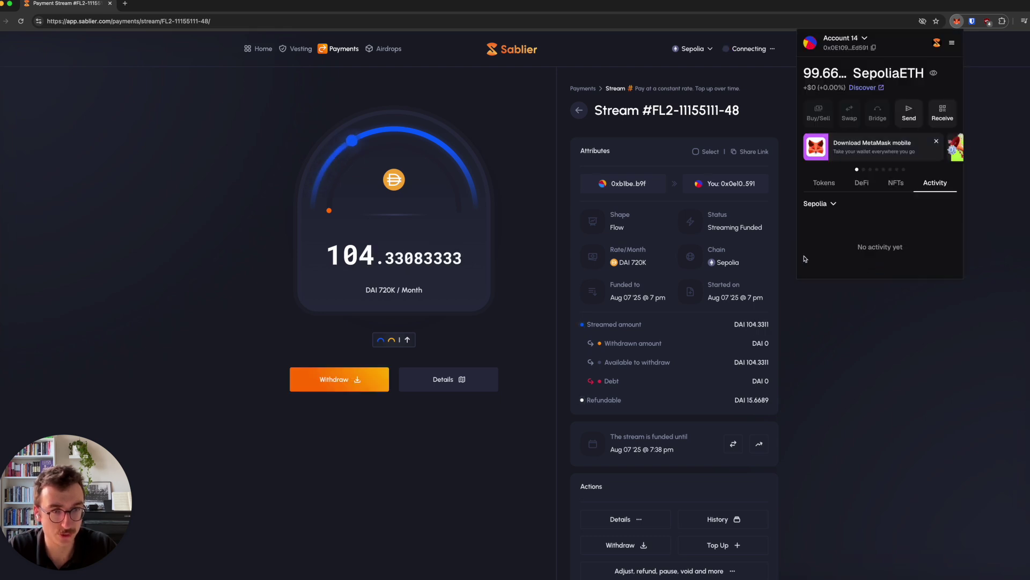
pyautogui.click(259, 191)
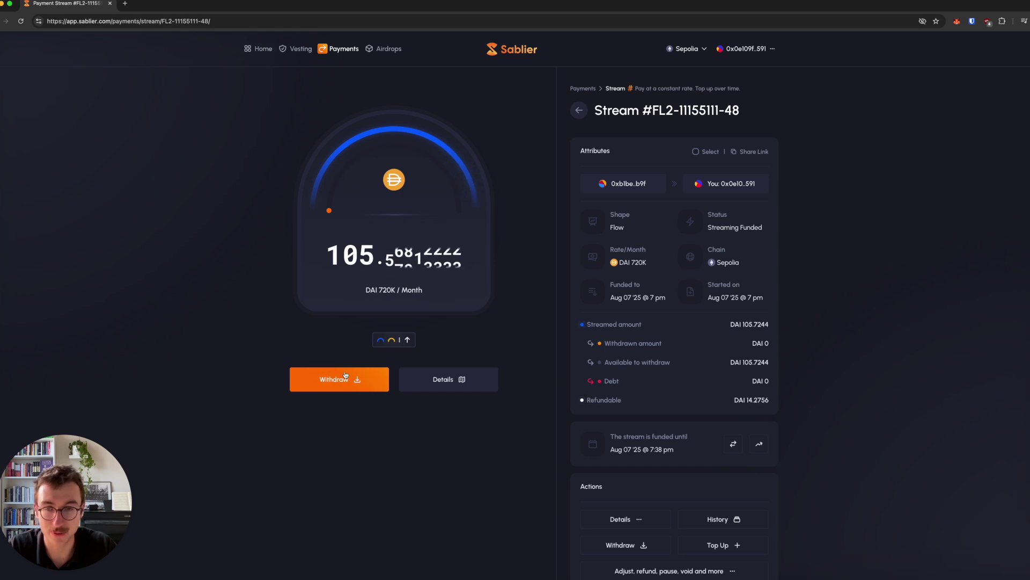
# List the payment streams received as recipient and open the incoming DAI stream
pyautogui.click(337, 55)
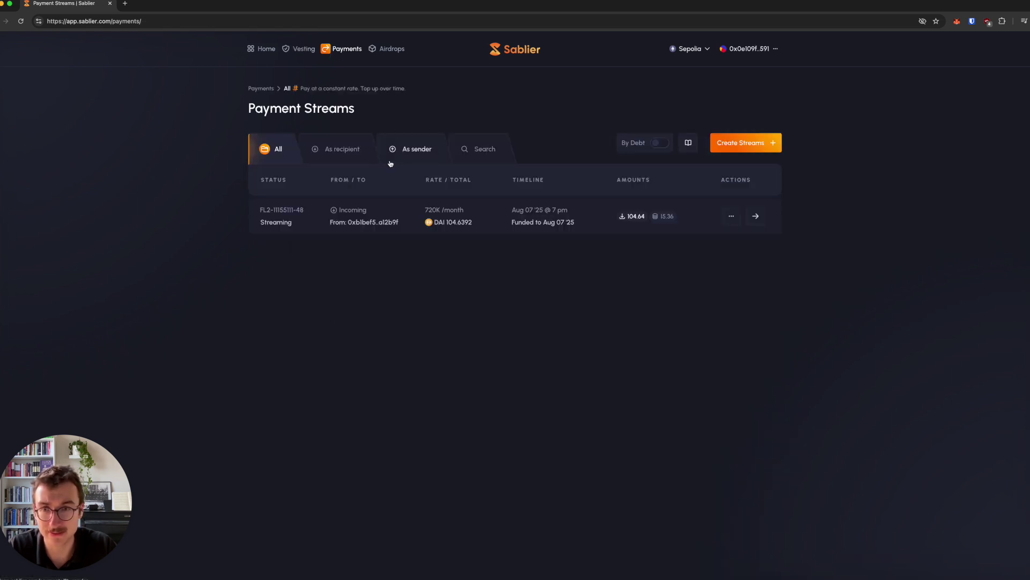
pyautogui.click(352, 152)
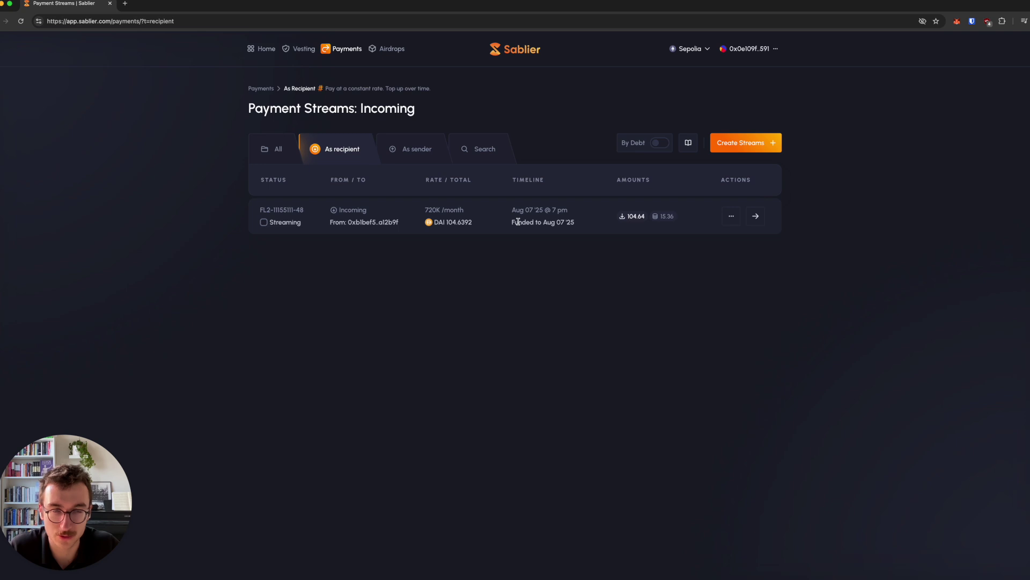
pyautogui.click(753, 216)
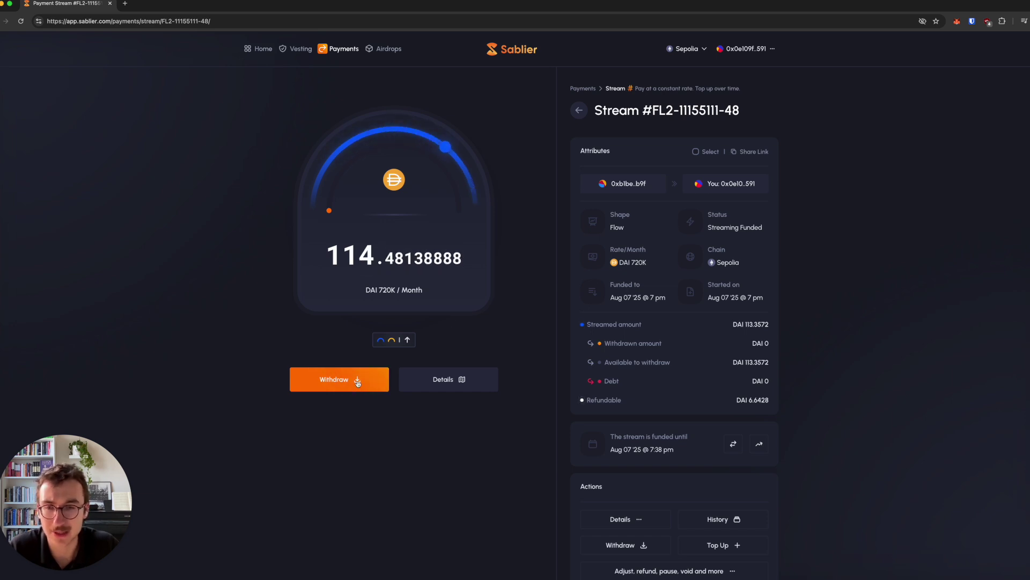
# Withdraw the maximum amount of DAI 113.3333 from the stream to the connected wallet and confirm the transaction in MetaMask
pyautogui.click(350, 377)
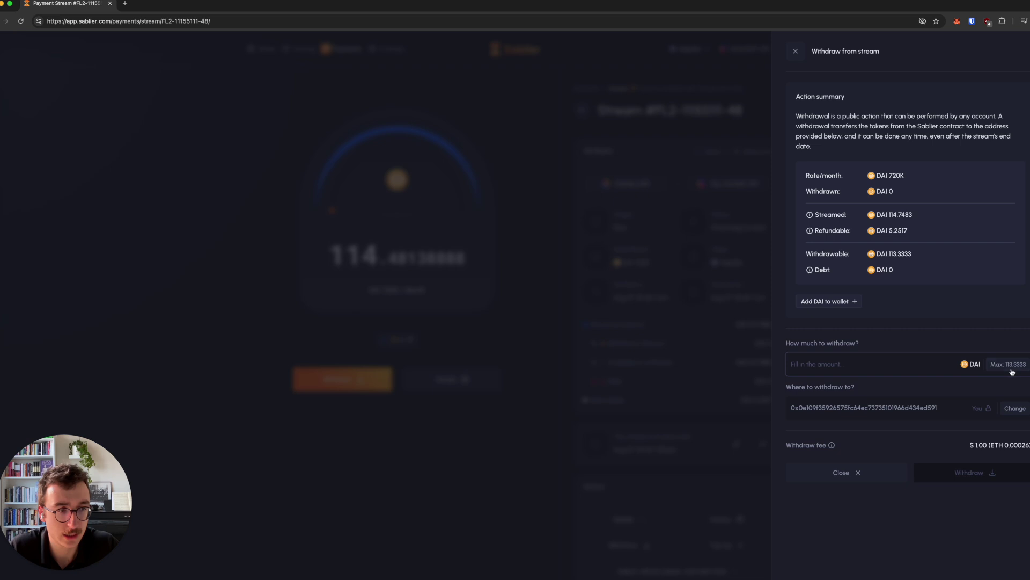
pyautogui.click(1014, 365)
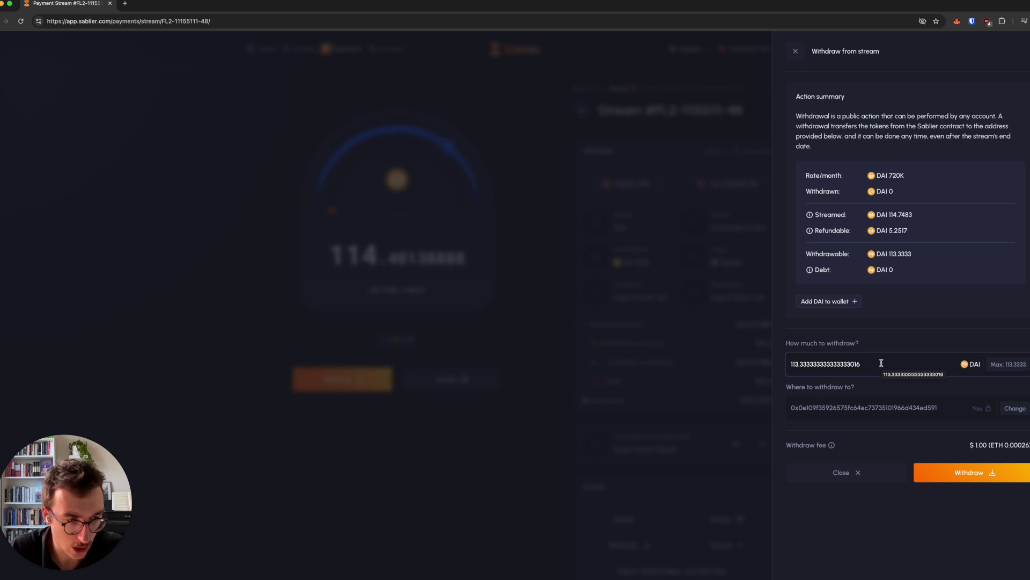
pyautogui.click(990, 478)
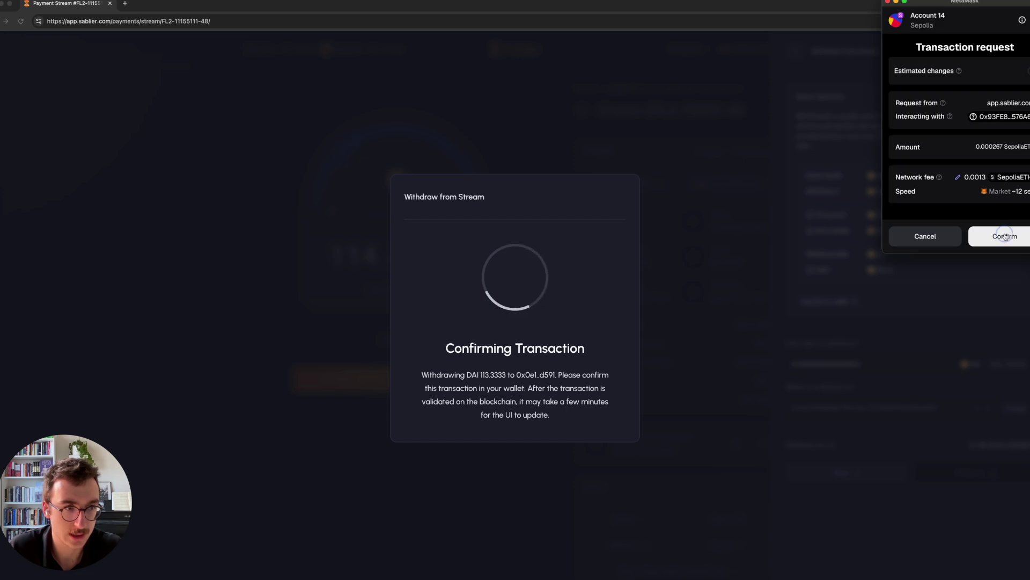
pyautogui.click(1005, 236)
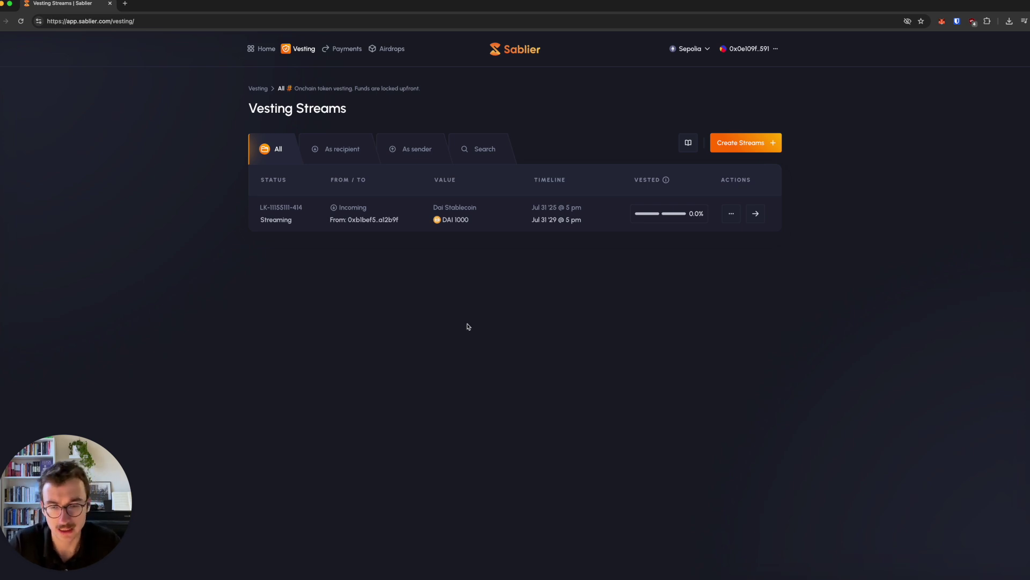
# Start creating a new vesting stream and pick the Linear shape from the shape gallery
pyautogui.click(760, 149)
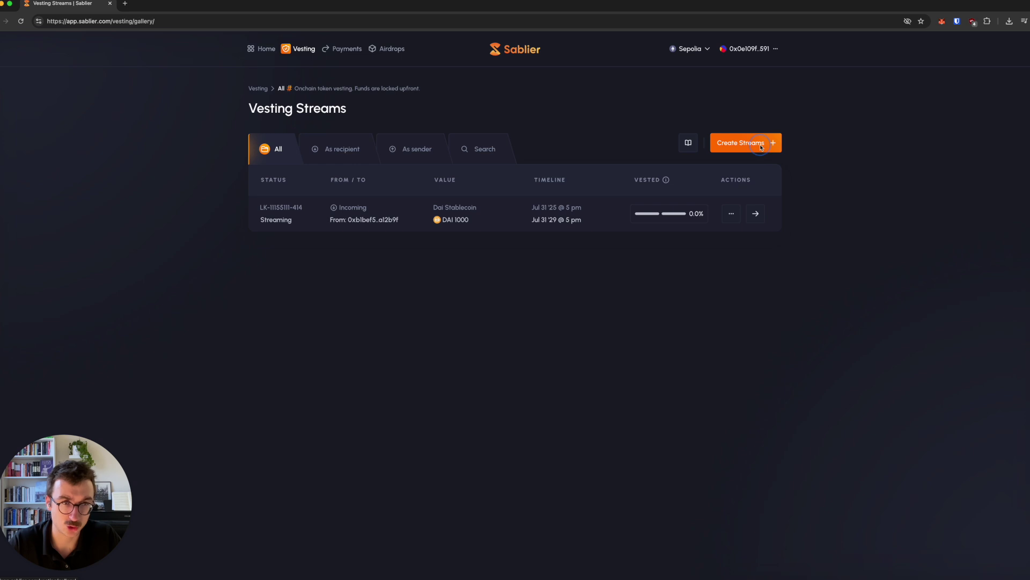
pyautogui.scroll(-2, 206, 215)
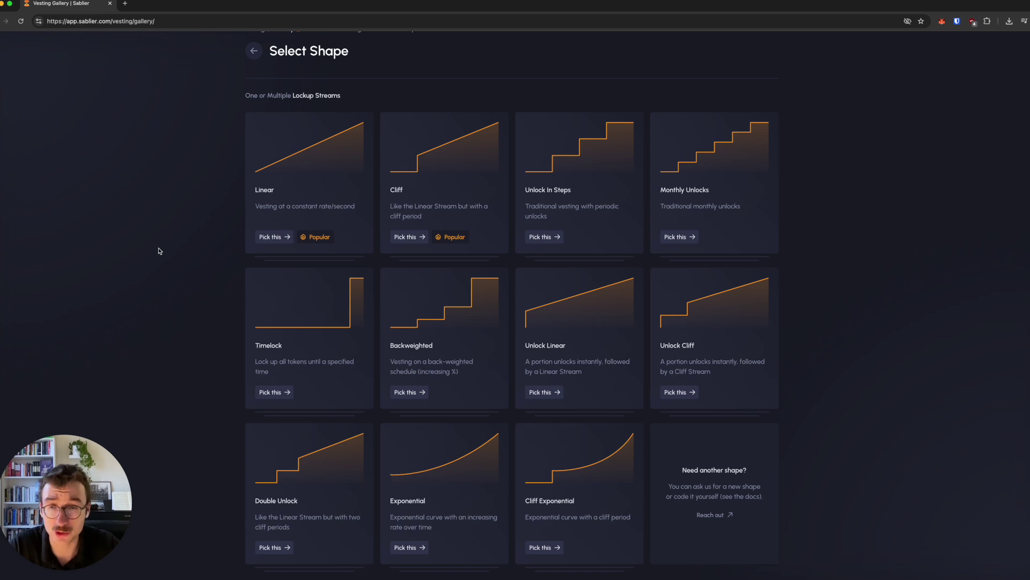
pyautogui.click(324, 229)
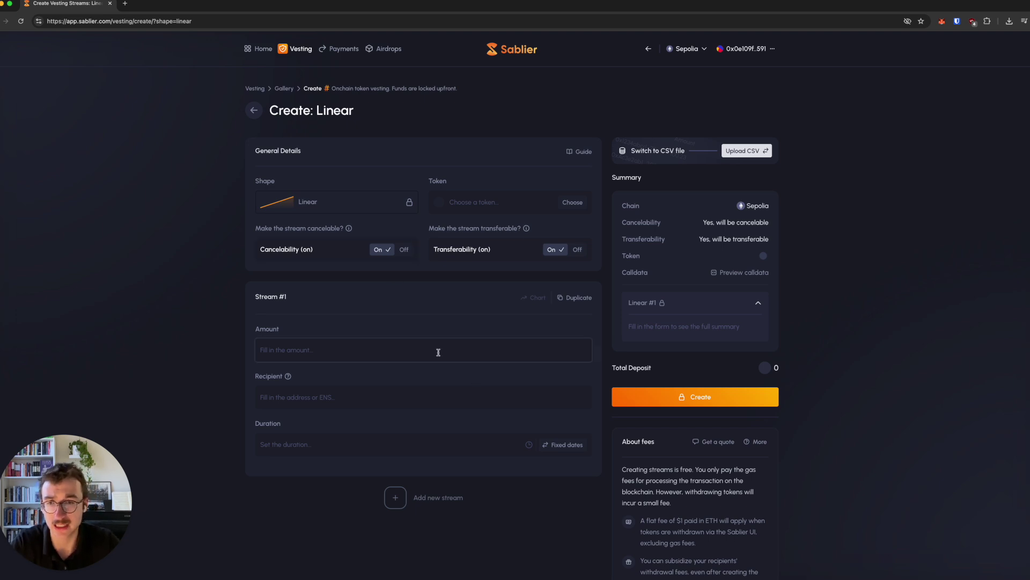
# Set the linear vesting stream's duration to the suggested 2 years
pyautogui.click(415, 346)
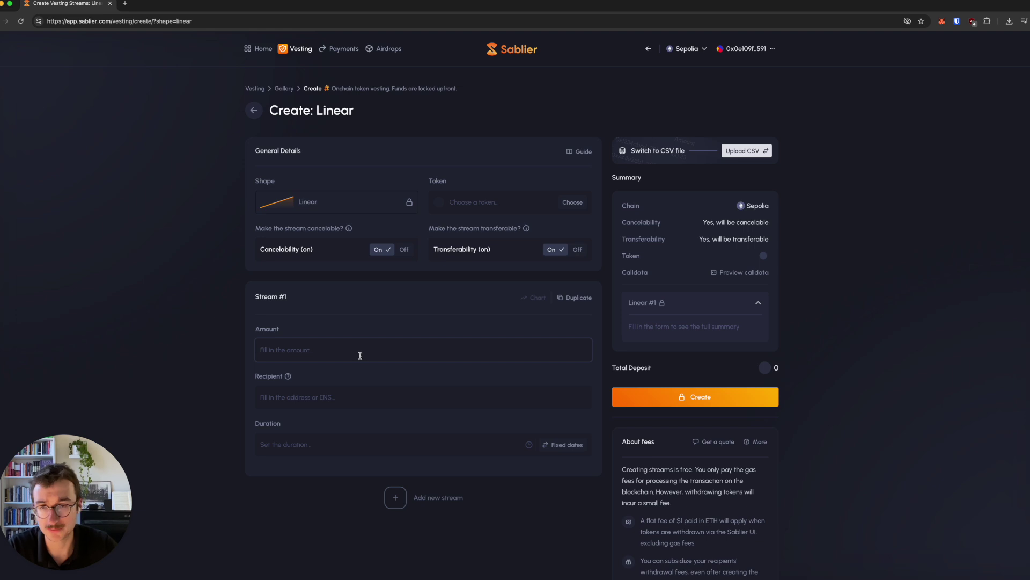
pyautogui.click(295, 392)
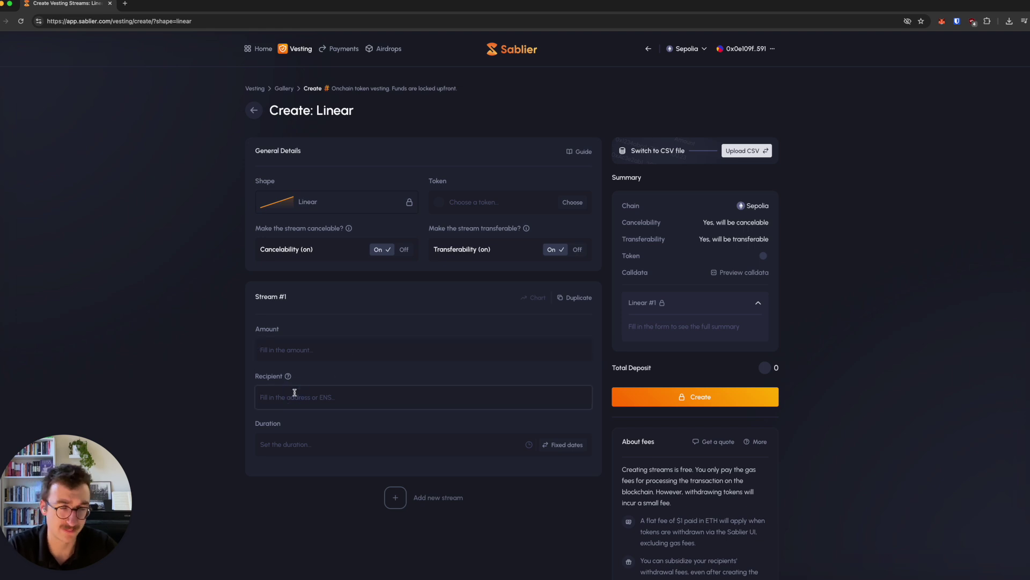
pyautogui.click(303, 442)
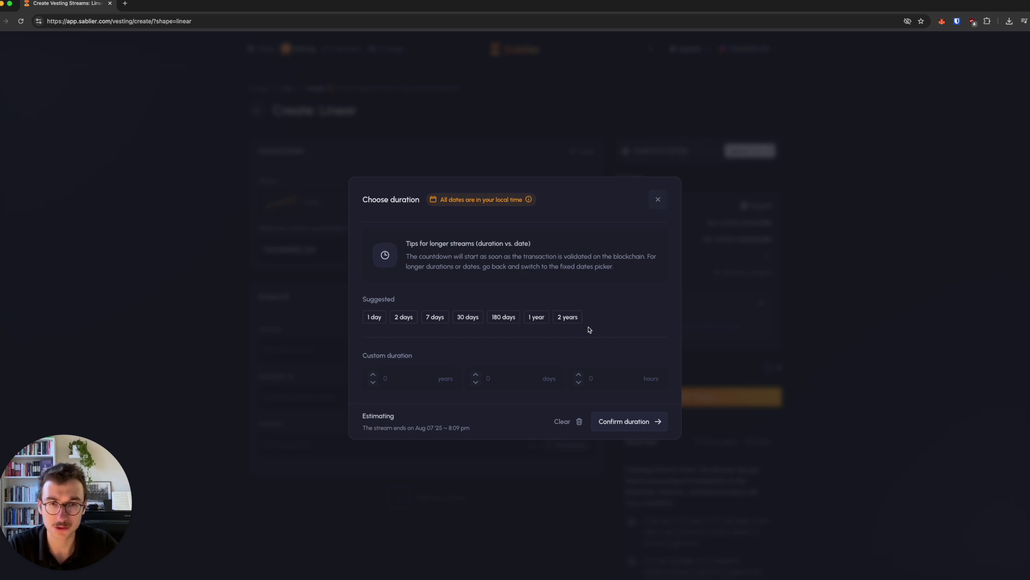
pyautogui.click(561, 322)
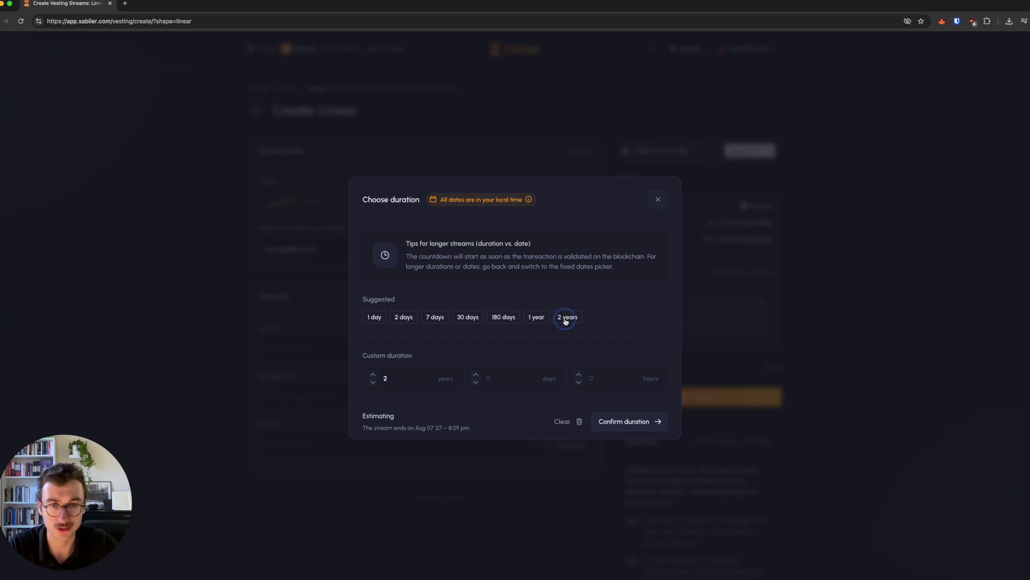
pyautogui.click(639, 422)
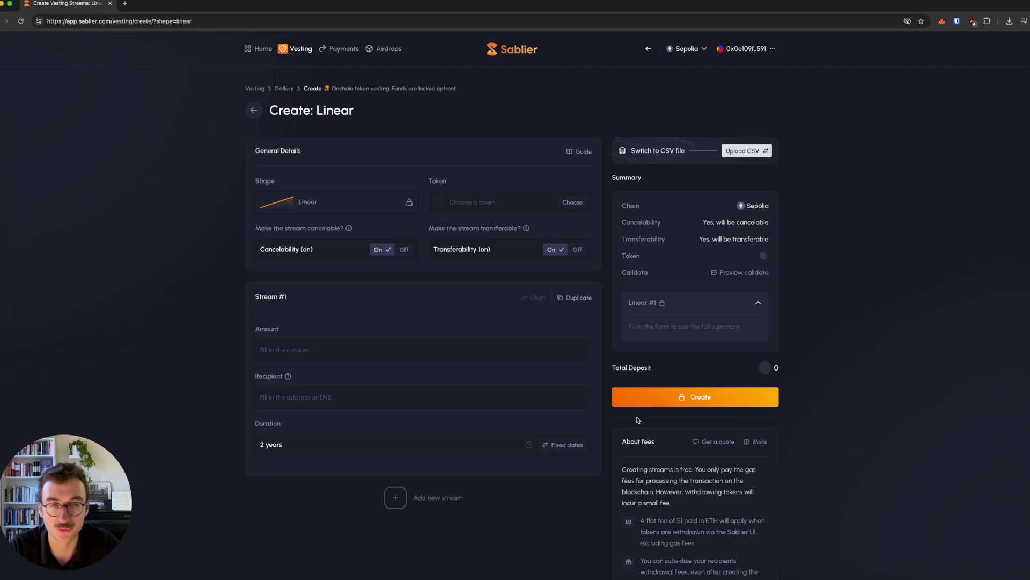
# Switch the stream timing to fixed dates and inspect the start and end date pickers without choosing a date
pyautogui.rightClick(525, 375)
pyautogui.press('Escape')
pyautogui.click(564, 444)
pyautogui.click(287, 447)
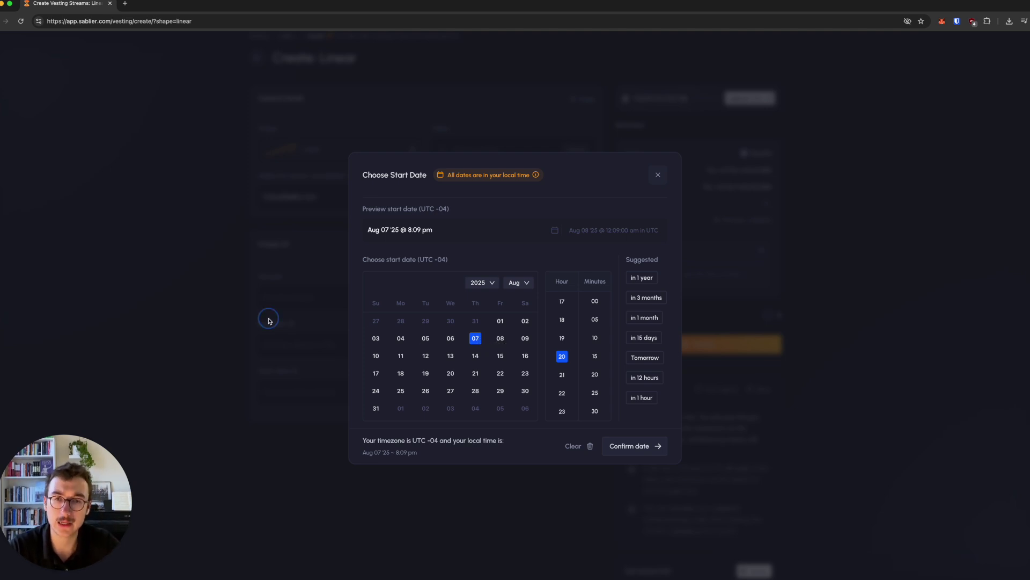
pyautogui.click(658, 175)
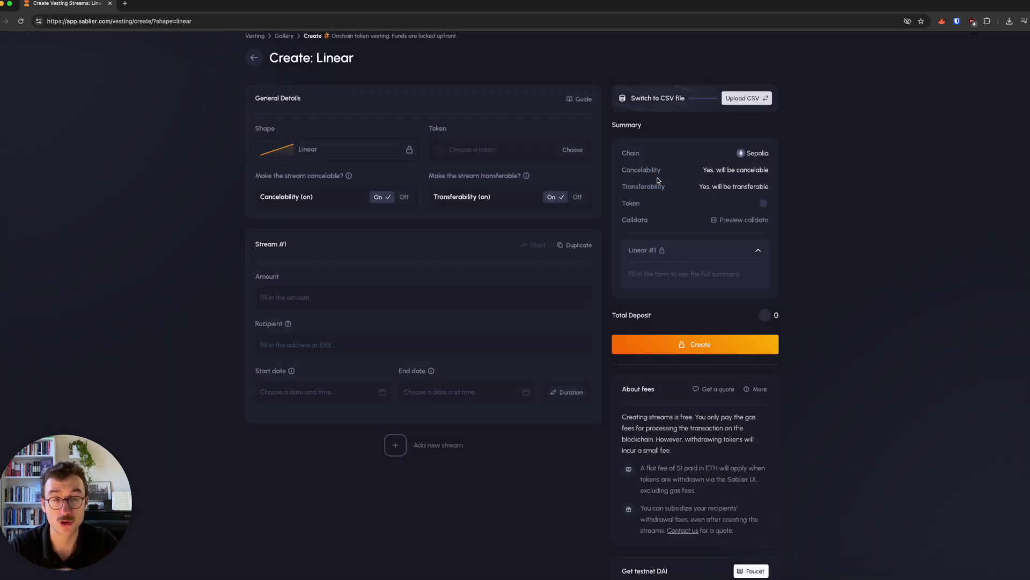
pyautogui.click(445, 396)
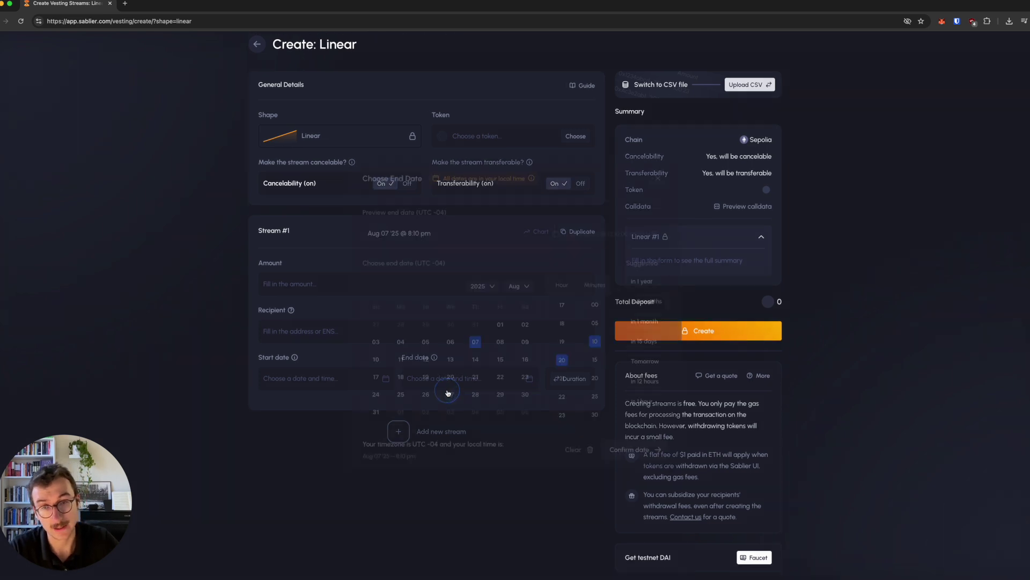
pyautogui.click(659, 172)
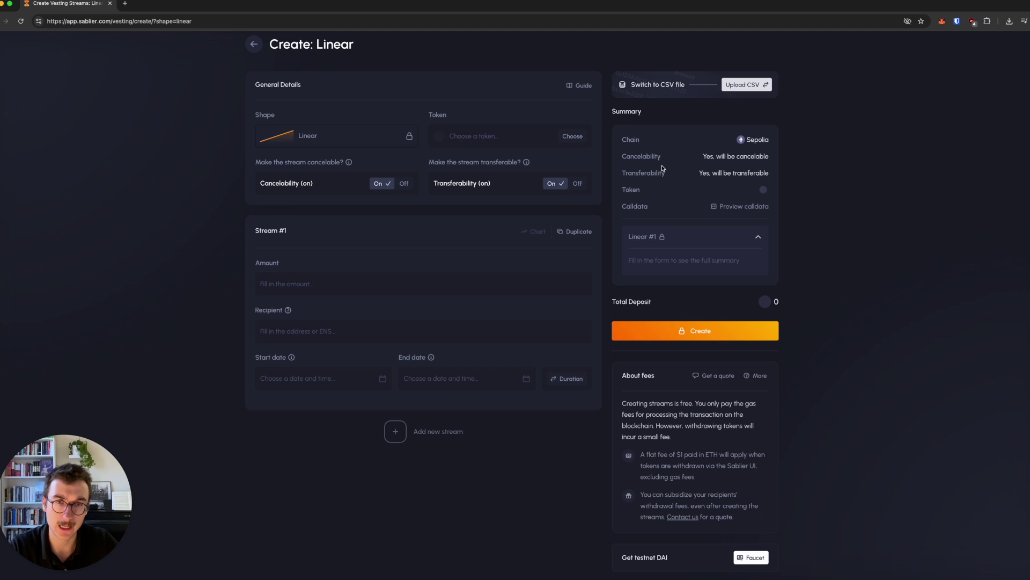
# Turn off cancelability for the linear vesting stream
pyautogui.scroll(2, 639, 188)
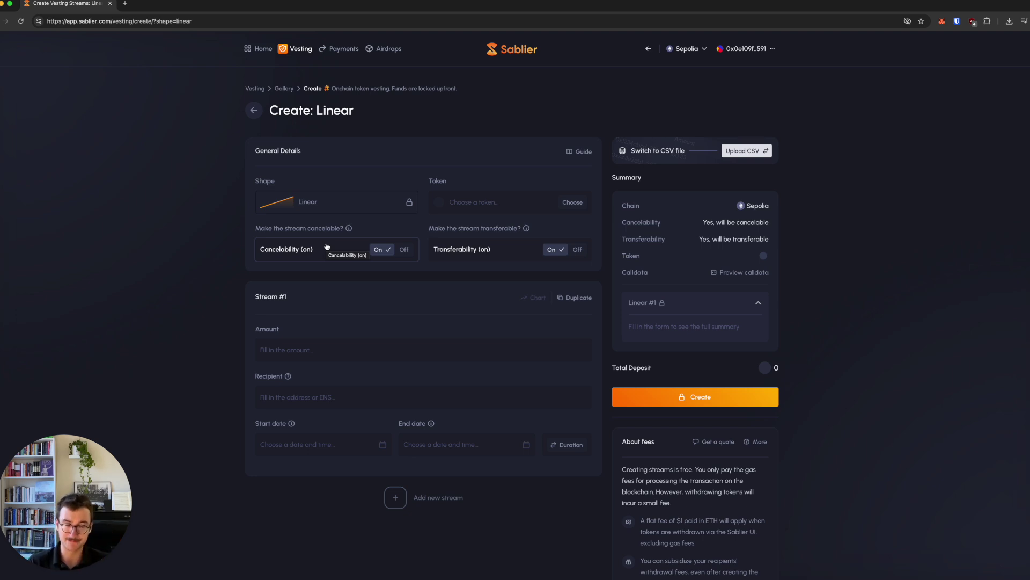
pyautogui.click(404, 250)
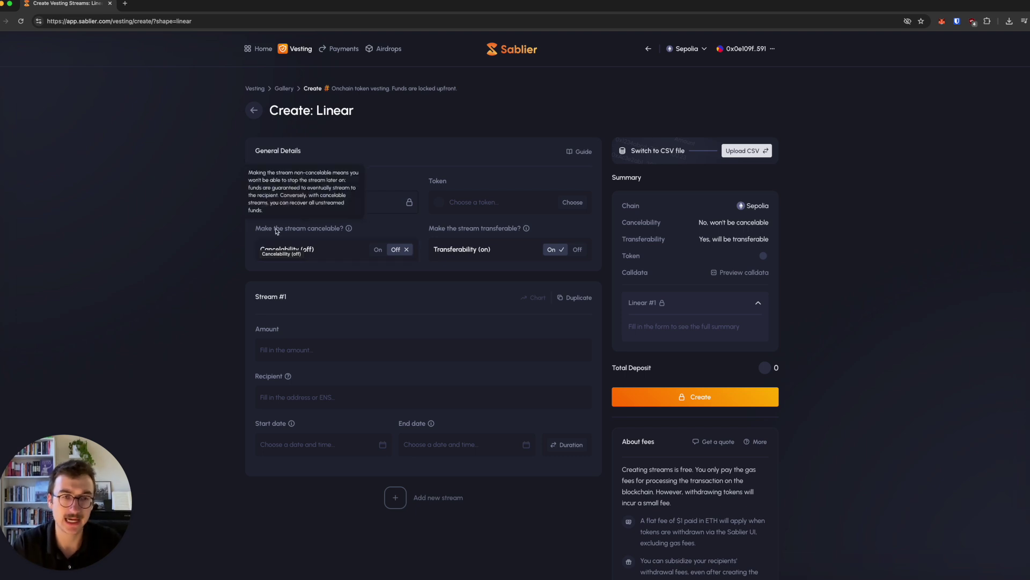
# Go to demo.sablier.com to open the example vesting stream
pyautogui.click(112, 23)
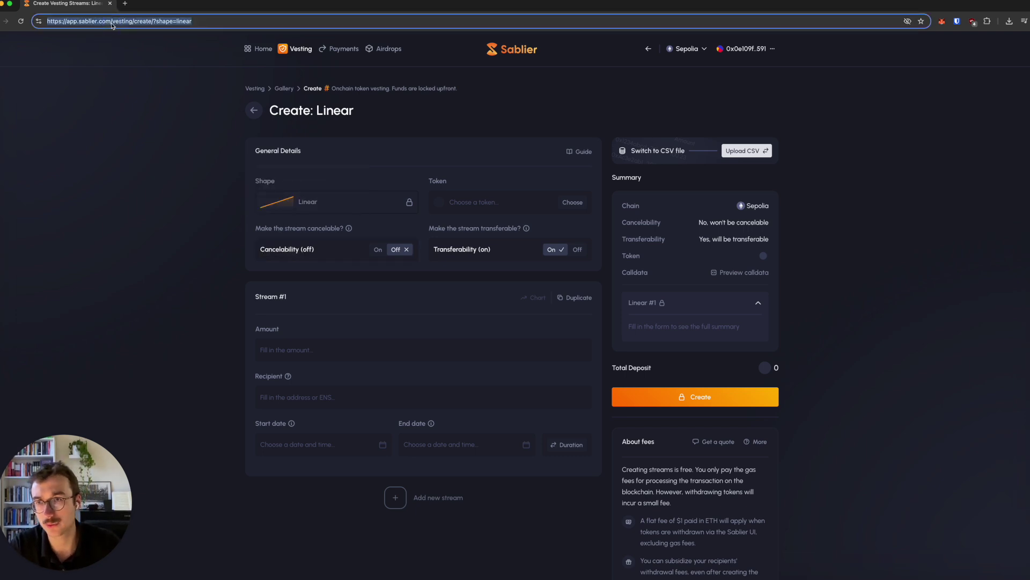
pyautogui.write('demo.sablier.com')
pyautogui.press('Return')
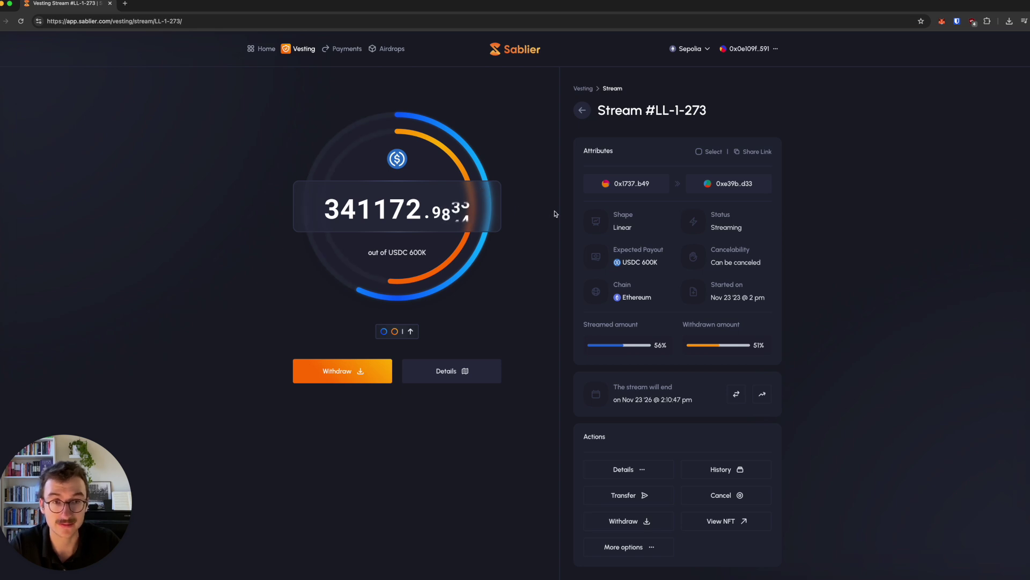
# Examine the expected payout and the live streamed amount of the USDC vesting stream
pyautogui.moveTo(660, 262); pyautogui.dragTo(558, 273)
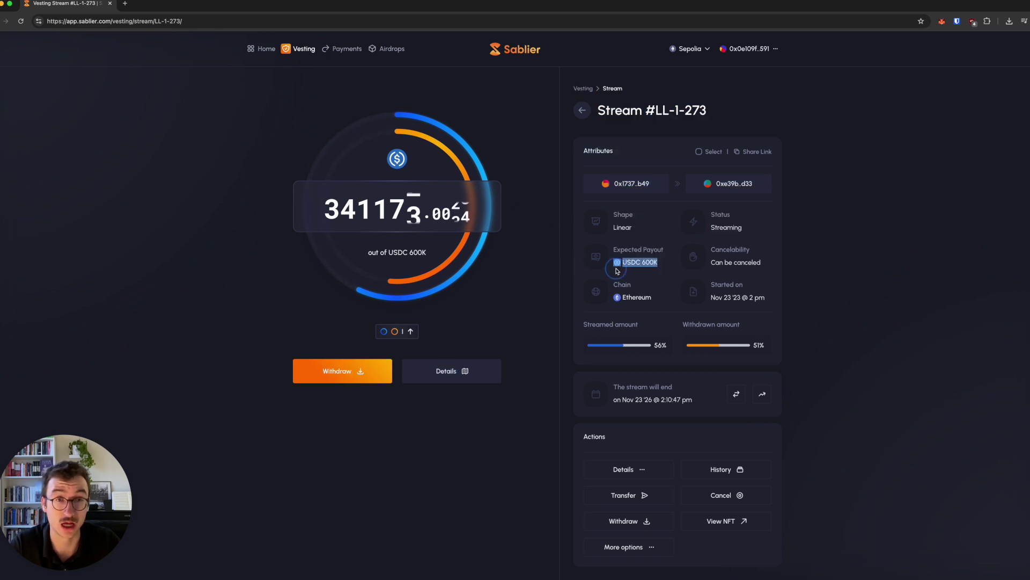
pyautogui.click(520, 324)
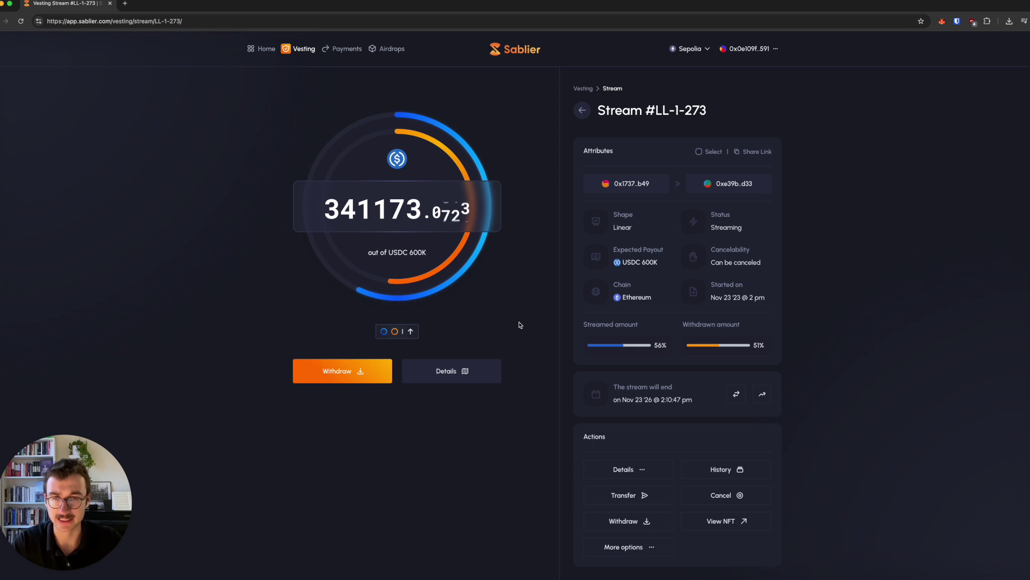
pyautogui.moveTo(334, 208); pyautogui.dragTo(481, 216)
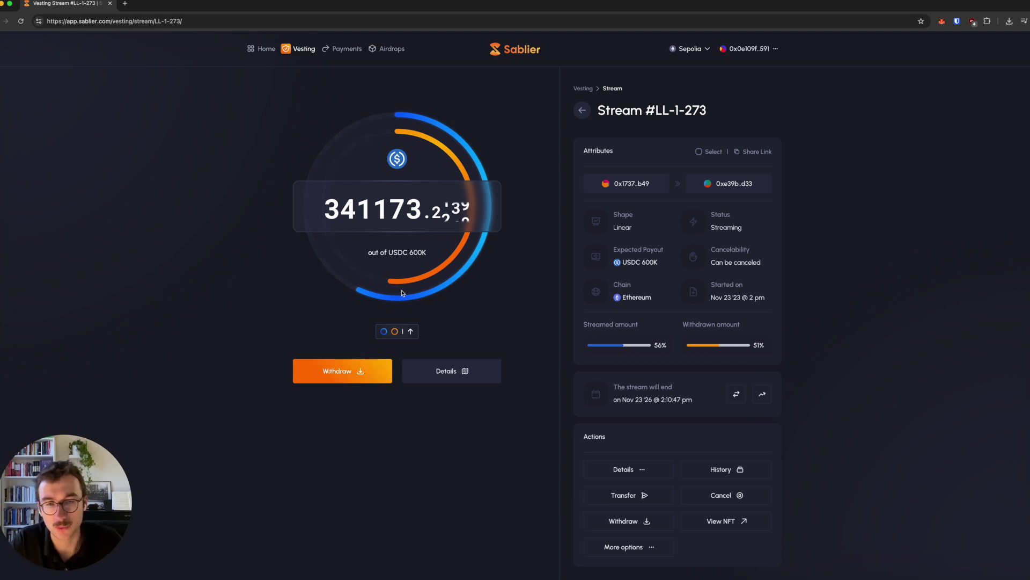
# View the USDC stream's withdrawal form, read its account permission requirements, and close it
pyautogui.click(375, 374)
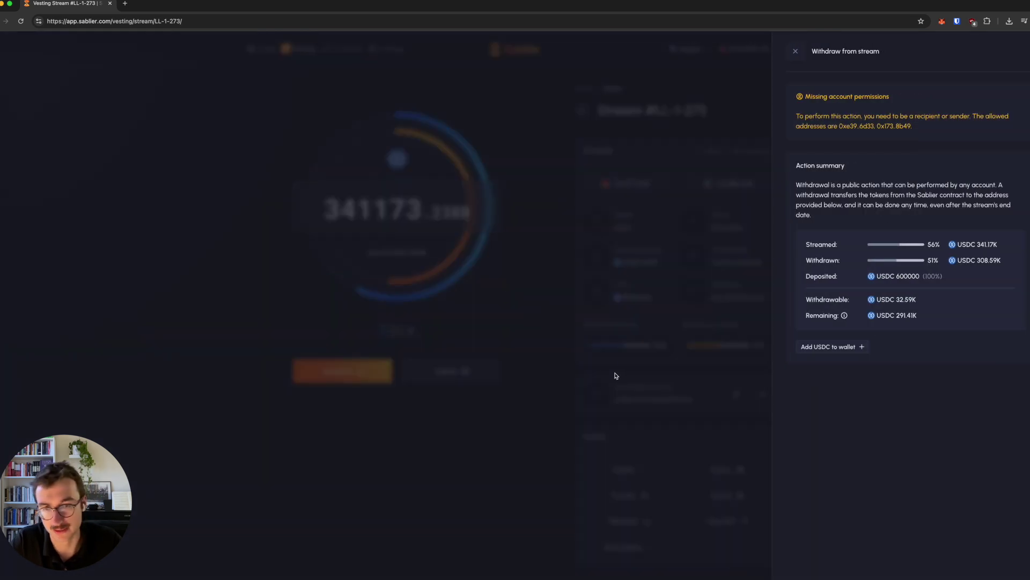
pyautogui.moveTo(913, 128); pyautogui.dragTo(866, 106)
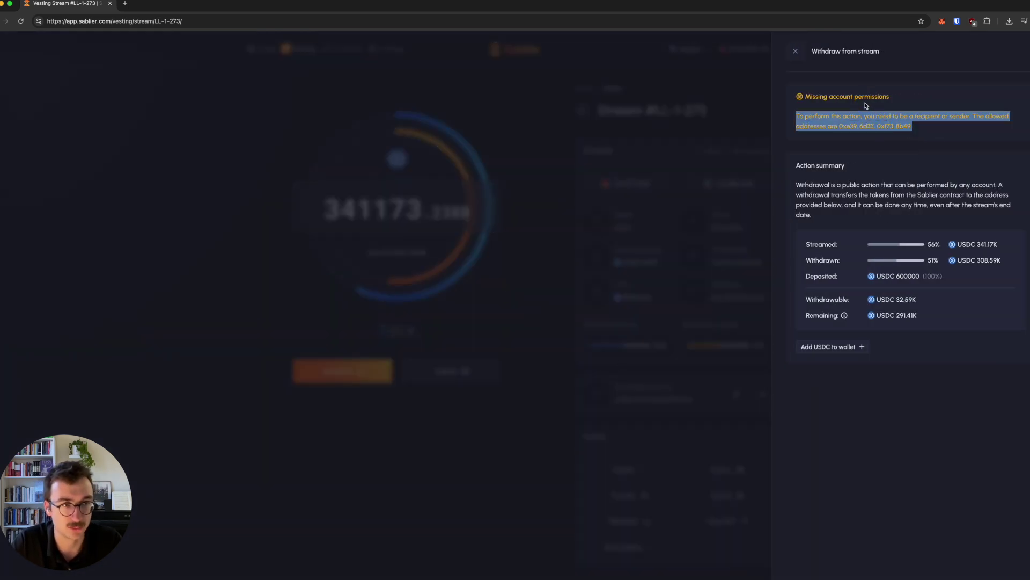
pyautogui.click(477, 161)
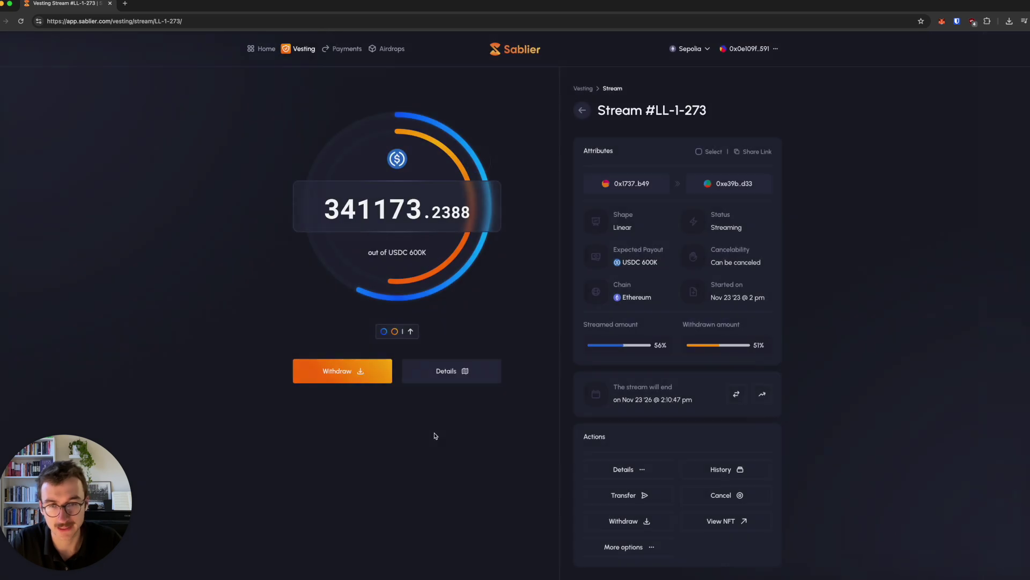
# Open the USDC stream's details and review its overview, accounting, NFT and actions sections
pyautogui.click(448, 371)
pyautogui.scroll(-15, 407, 365)
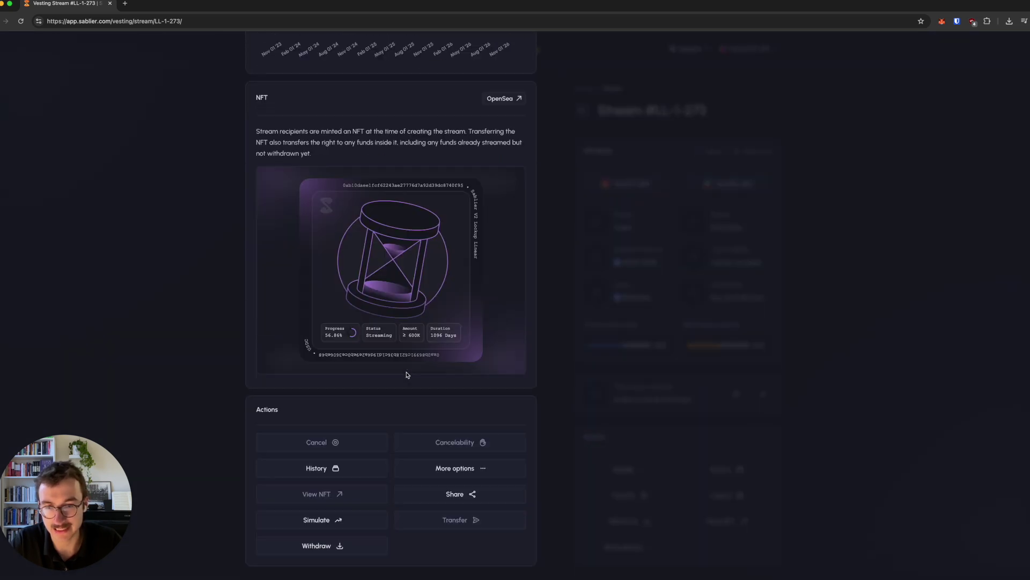
pyautogui.scroll(11, 411, 371)
pyautogui.scroll(5, 412, 371)
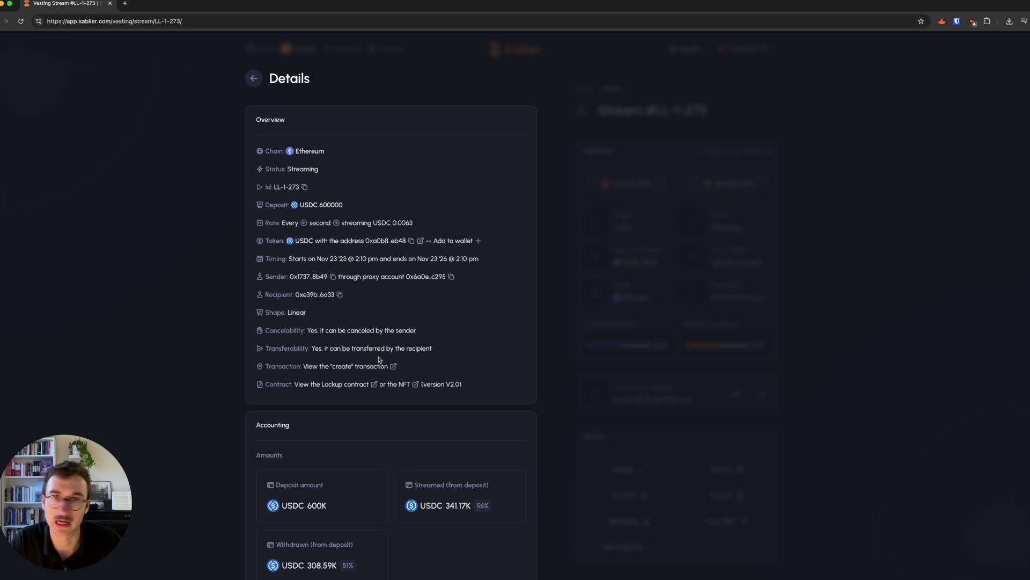
# Try to view the stream's NFT on OpenSea, return to Sablier, and close the stream details
pyautogui.scroll(-10, 379, 360)
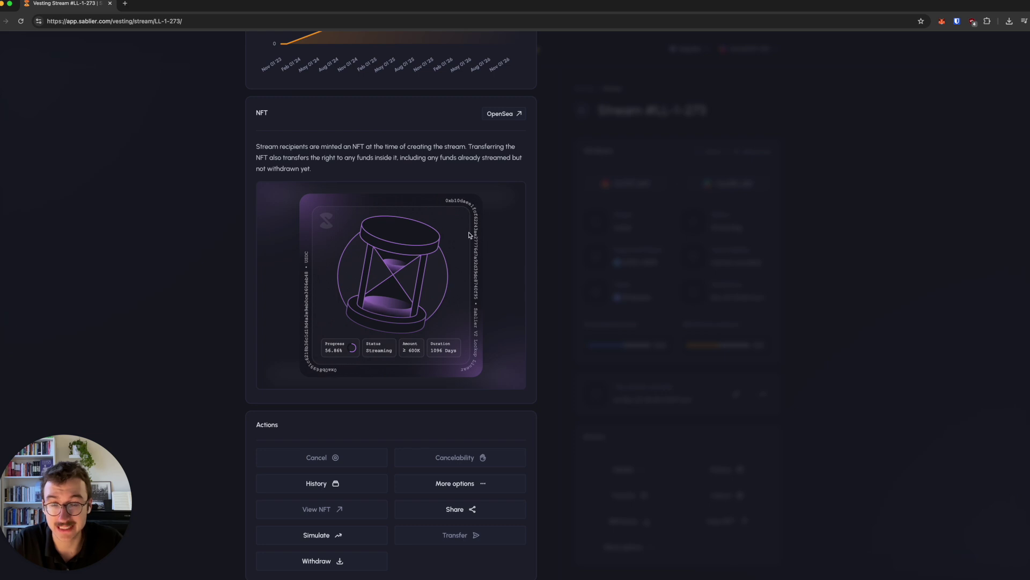
pyautogui.click(512, 113)
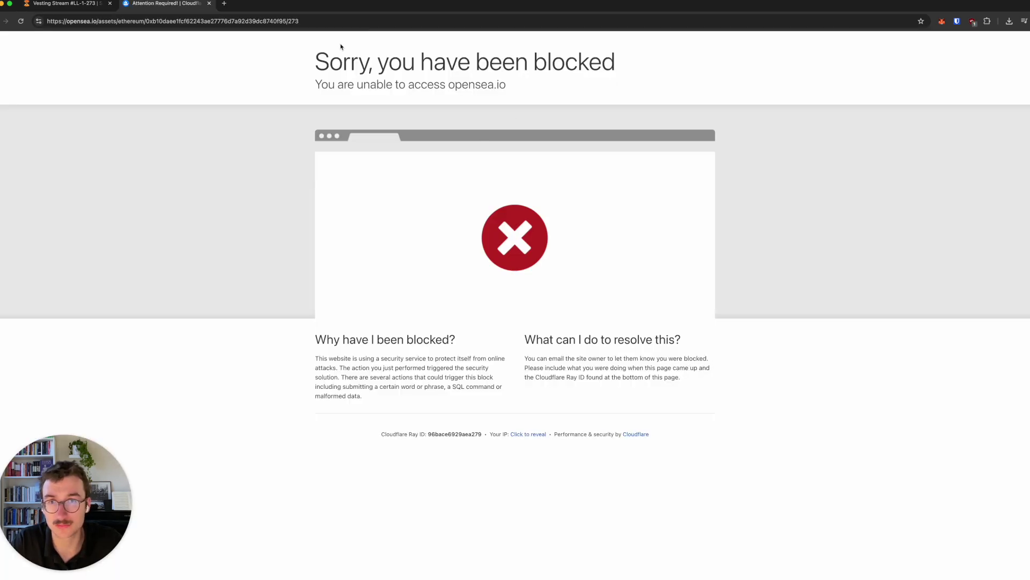
pyautogui.click(209, 4)
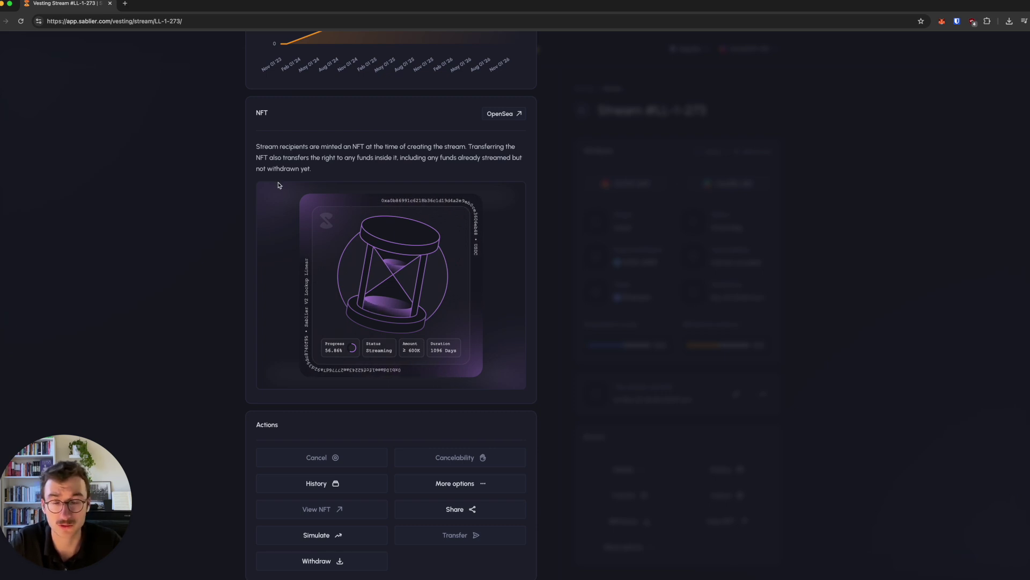
pyautogui.click(213, 254)
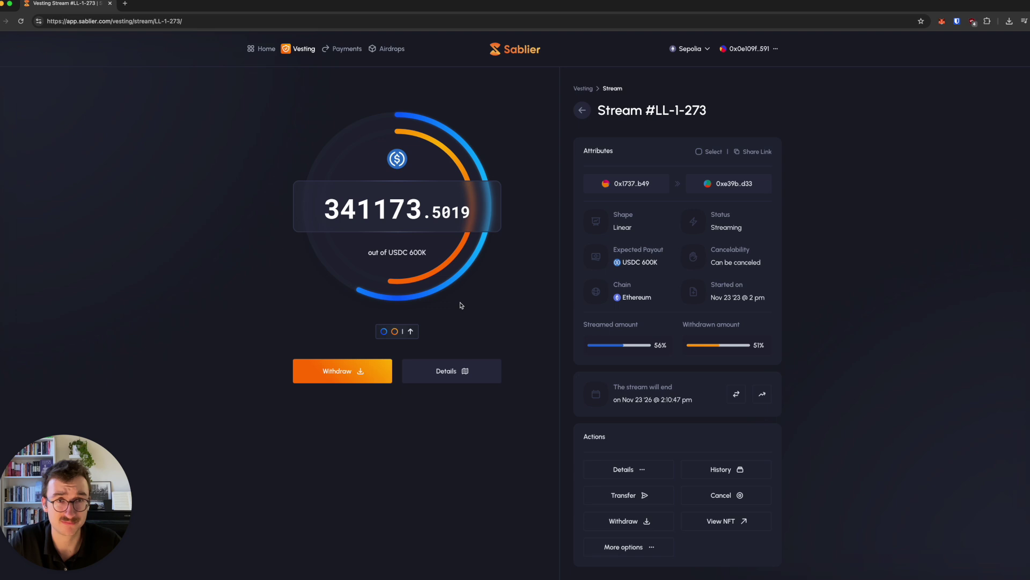
pyautogui.click(182, 21)
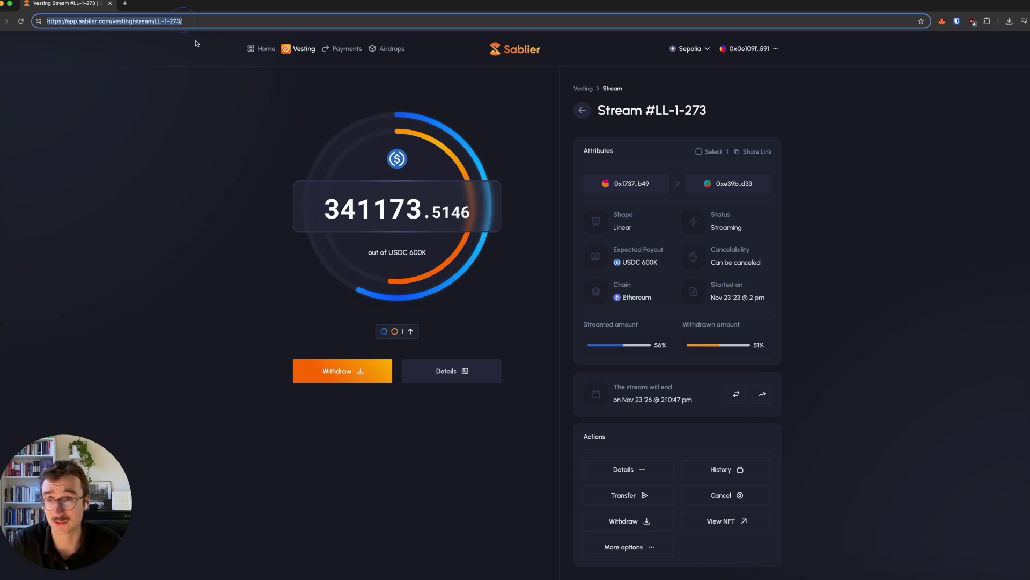
pyautogui.click(155, 121)
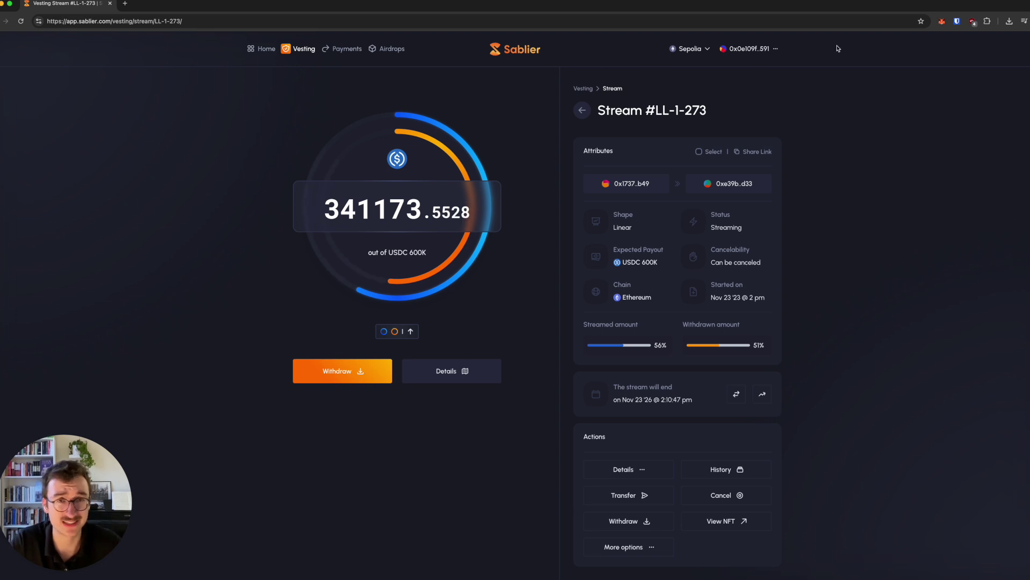
pyautogui.click(53, 21)
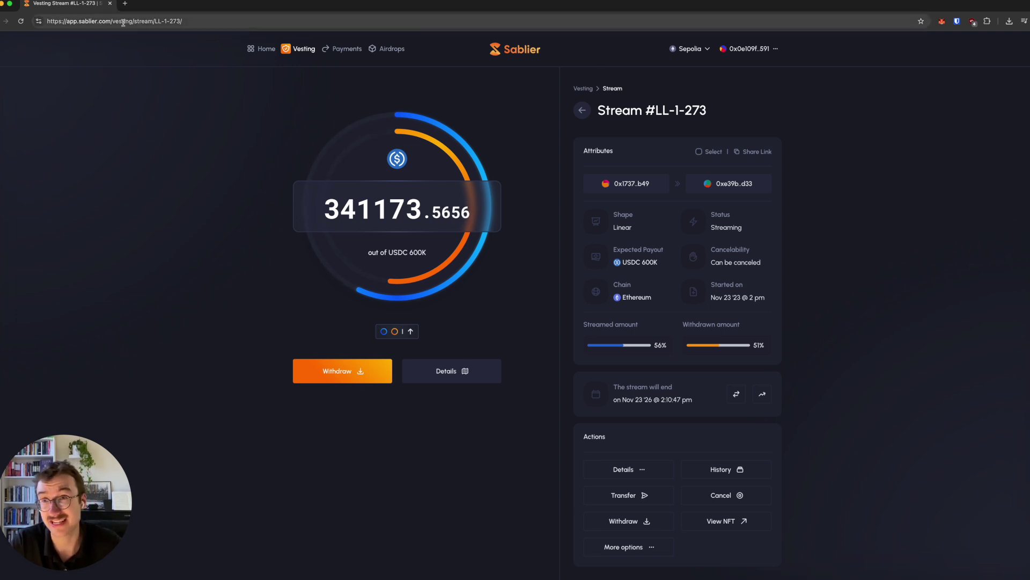
pyautogui.click(160, 75)
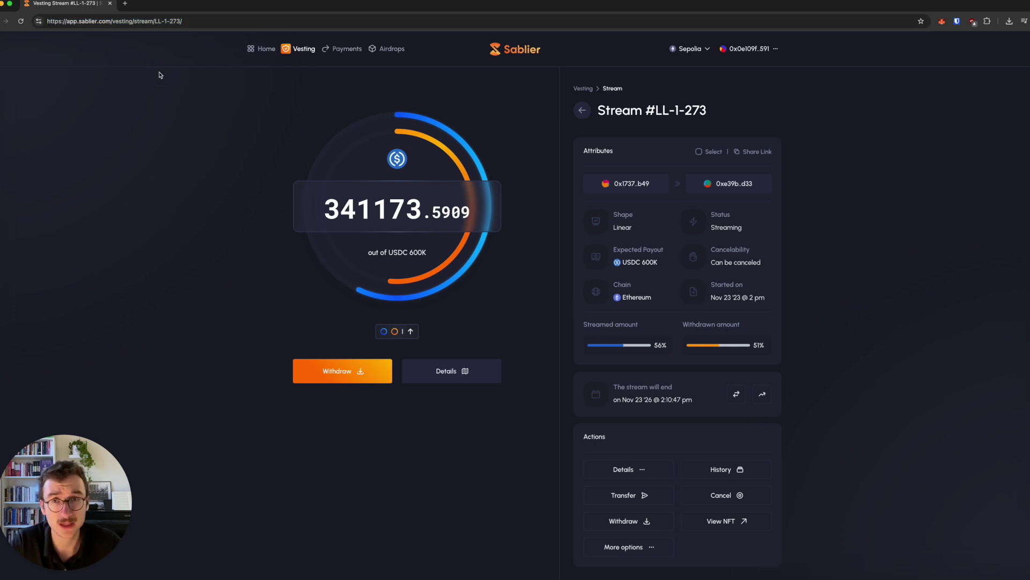
# Go back to the overview of all vesting streams
pyautogui.click(304, 50)
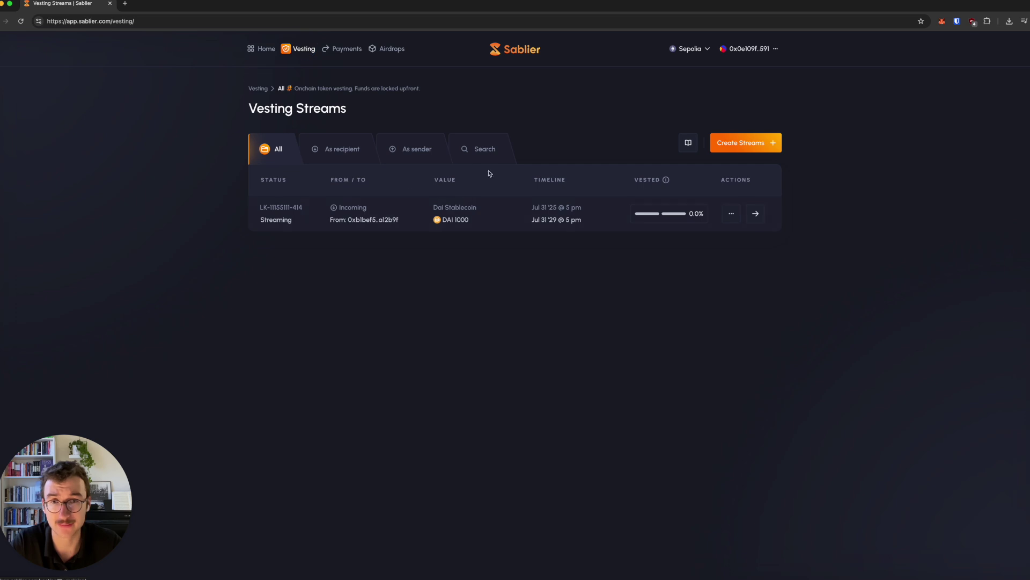